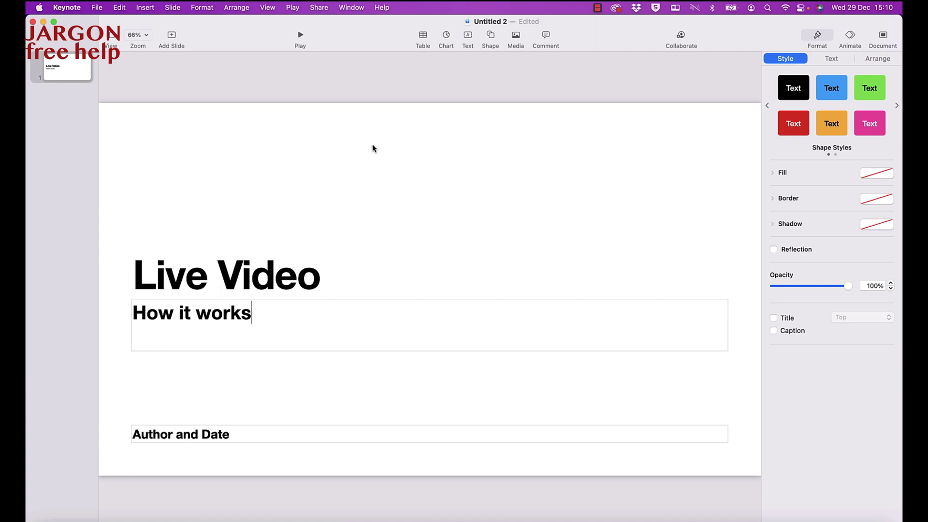
Bring up the slide layout choices after the 'Live Video' / 'How it works' title slide.
{"action": "left_click", "coordinate": [171, 37]}
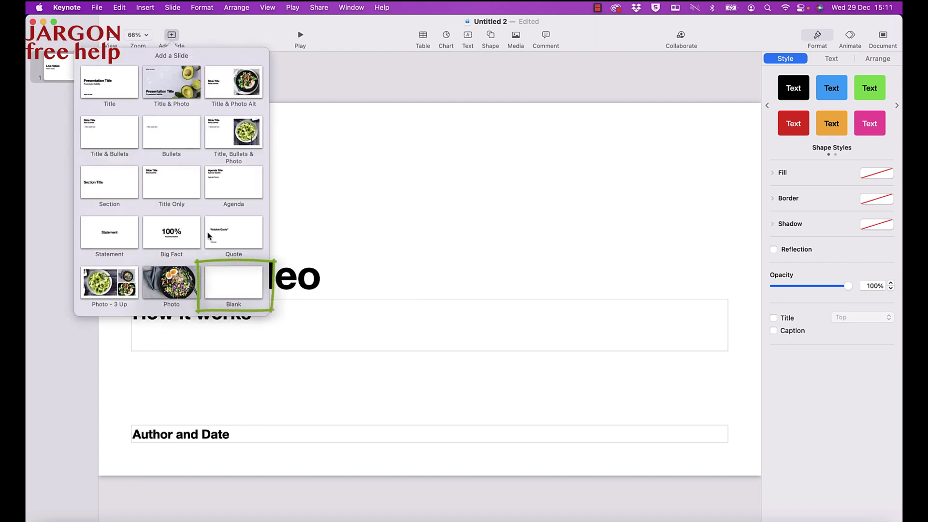
Add a Blank-layout slide and insert a Live Video camera feed from the Media menu.
{"action": "left_click", "coordinate": [229, 282]}
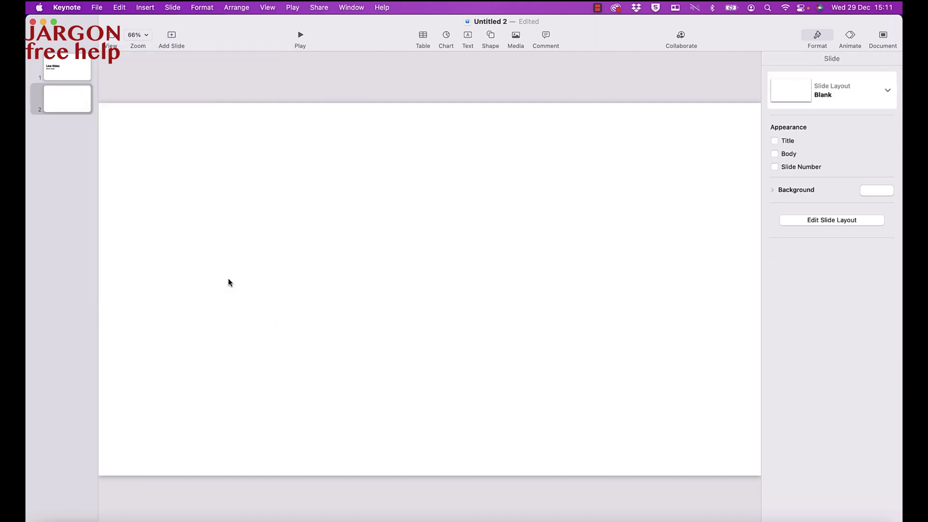
{"action": "left_click", "coordinate": [516, 37]}
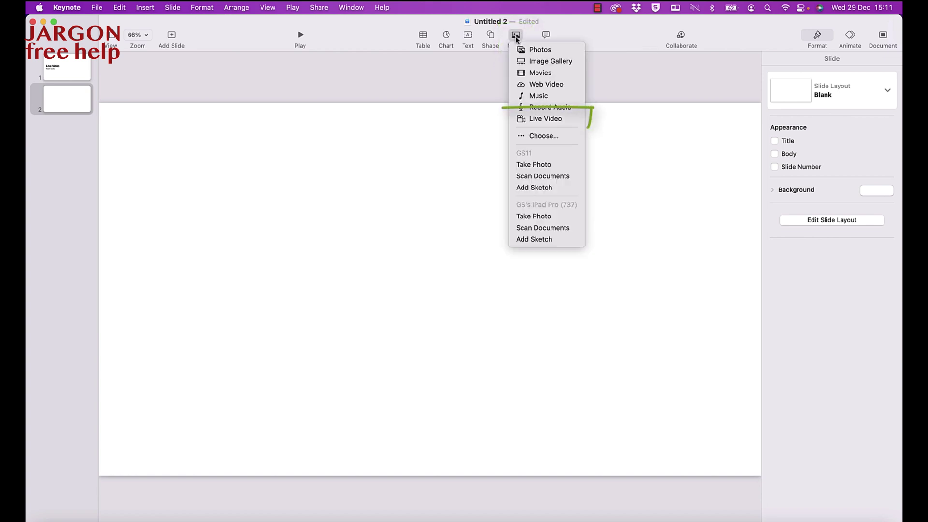
{"action": "left_click", "coordinate": [523, 118]}
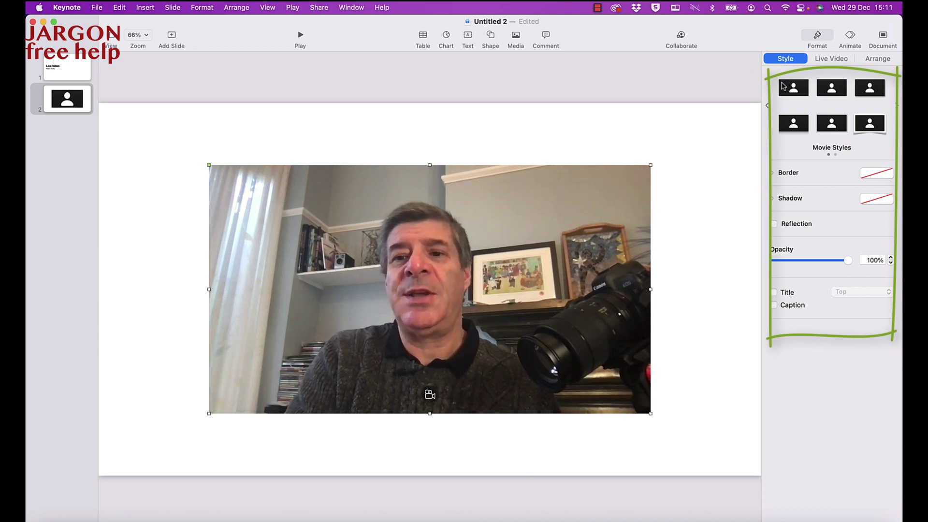
Try several preset movie styles, then give the video a plain Line border.
{"action": "left_click", "coordinate": [828, 91]}
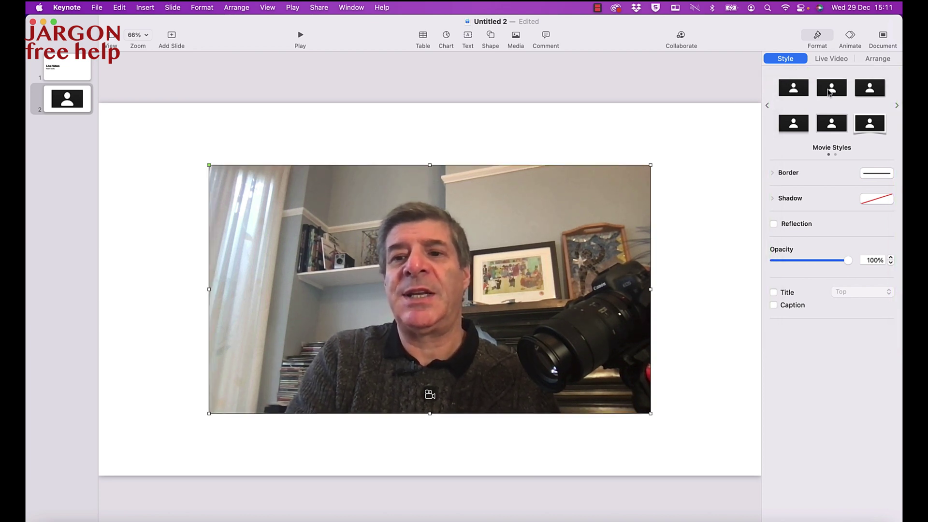
{"action": "left_click", "coordinate": [870, 91]}
{"action": "left_click", "coordinate": [868, 125]}
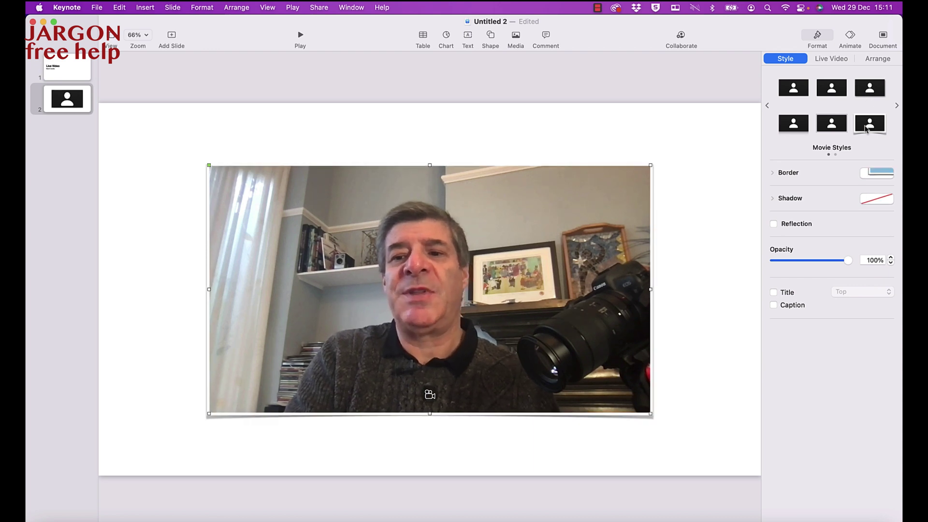
{"action": "left_click", "coordinate": [832, 127]}
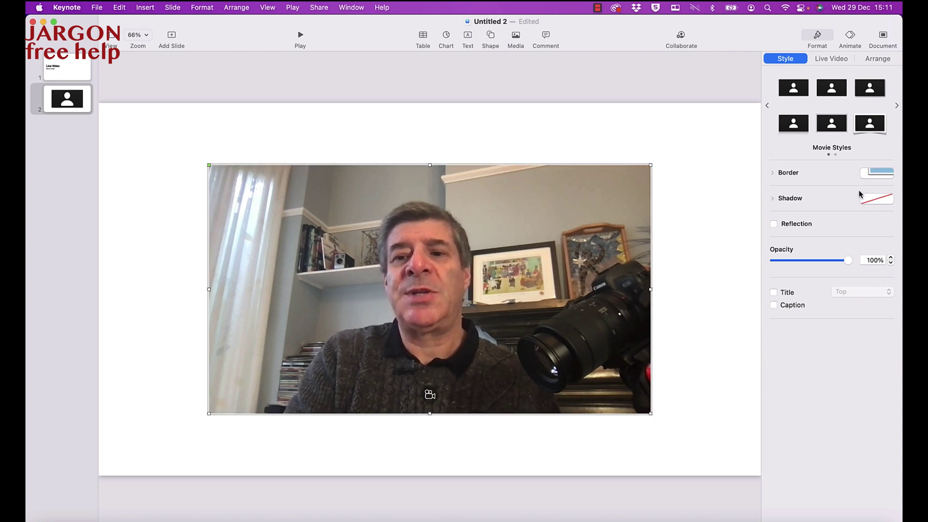
{"action": "left_click", "coordinate": [773, 174]}
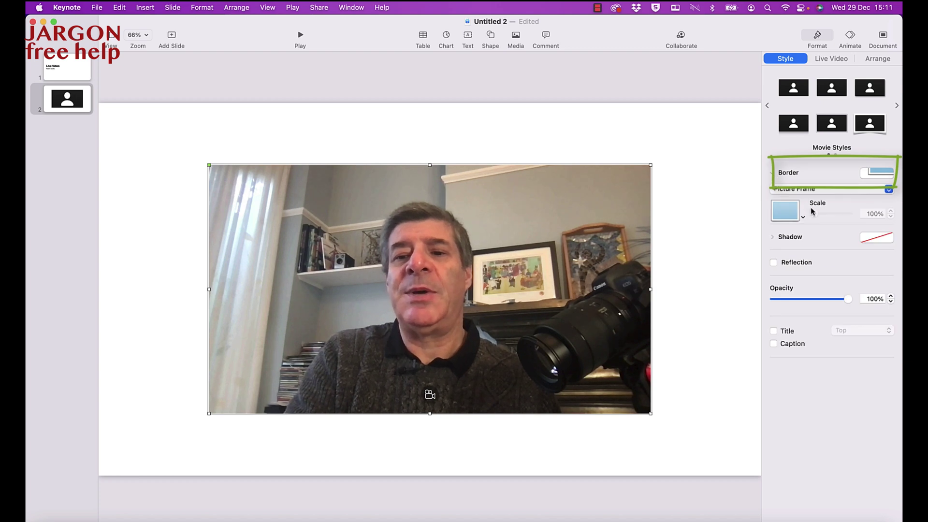
{"action": "left_click", "coordinate": [837, 191]}
{"action": "left_click", "coordinate": [834, 180]}
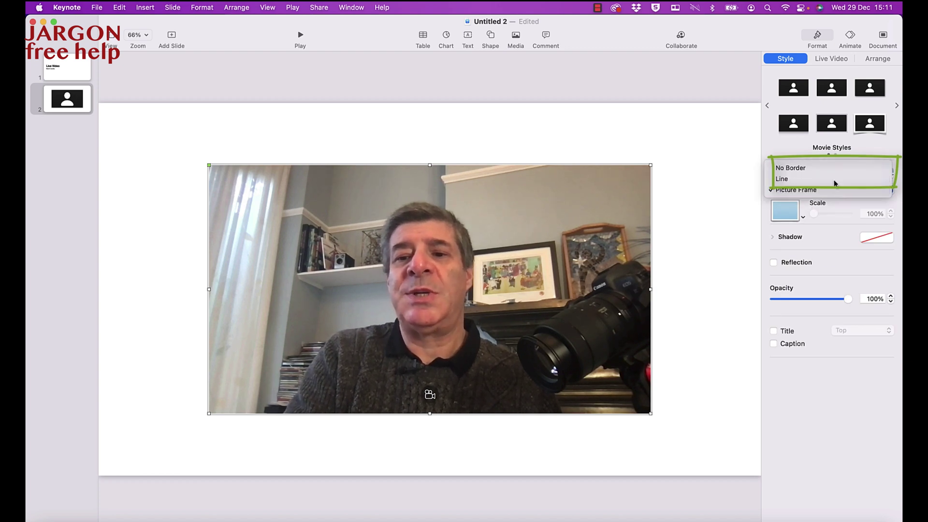
Give the video a Curved Shadow with its offset increased to 36 pt.
{"action": "left_click", "coordinate": [773, 230]}
{"action": "left_click", "coordinate": [801, 246]}
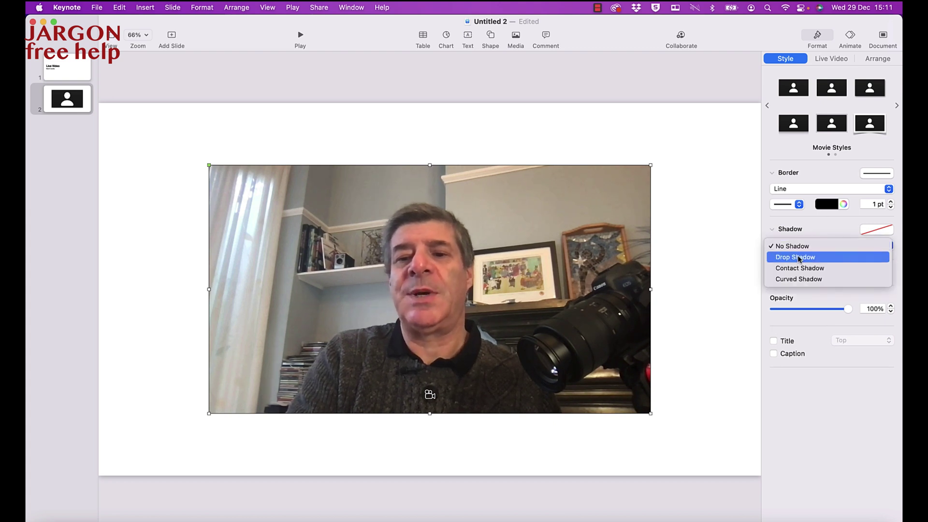
{"action": "left_click", "coordinate": [796, 258]}
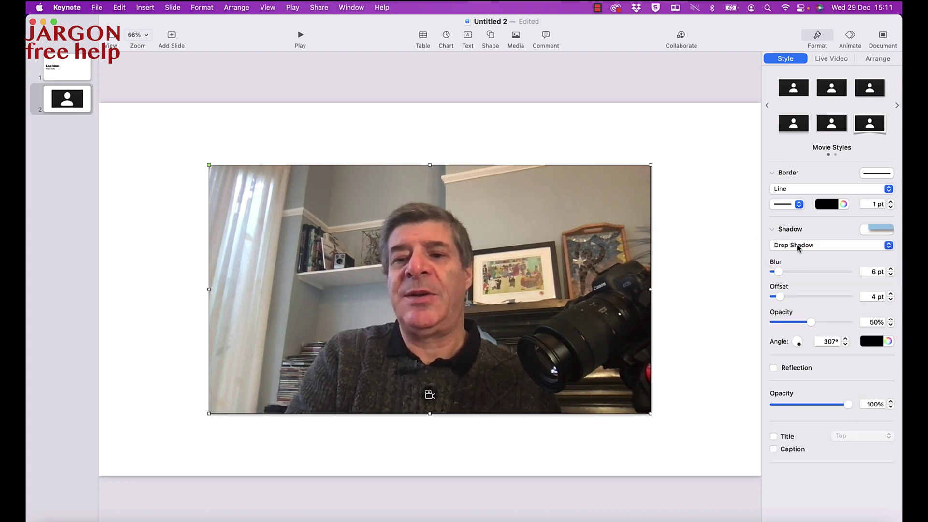
{"action": "left_click", "coordinate": [797, 246]}
{"action": "left_click", "coordinate": [797, 267]}
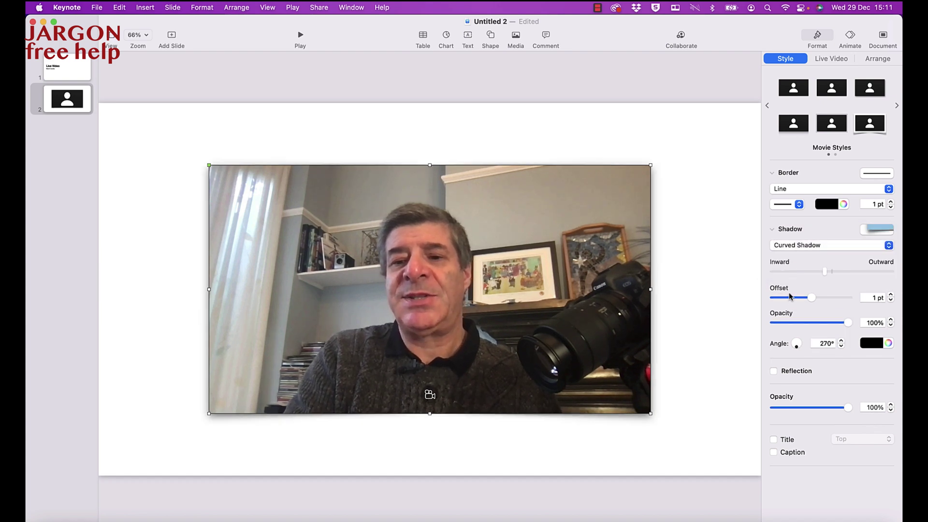
{"action": "left_click_drag", "start_coordinate": [810, 300], "coordinate": [834, 303]}
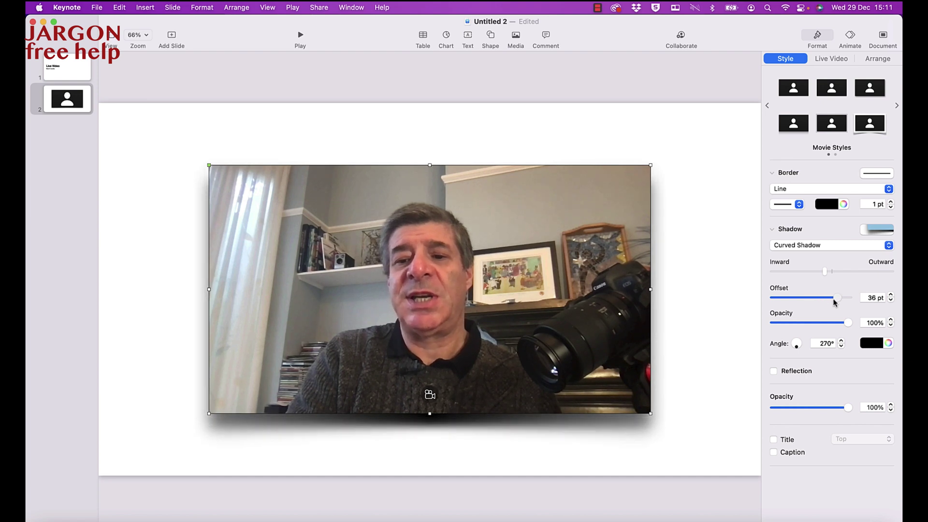
Add a 50% reflection beneath the video, test its opacity, and turn on Title and Caption.
{"action": "left_click", "coordinate": [774, 372]}
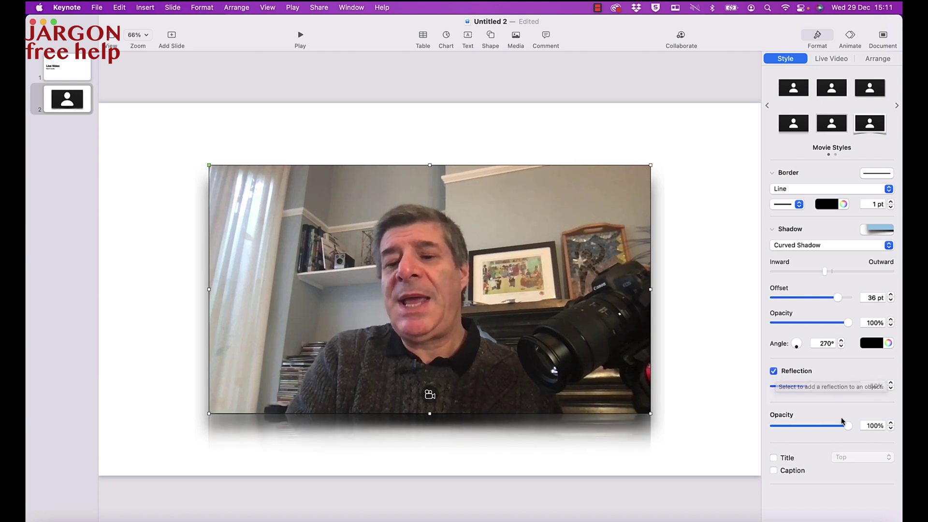
{"action": "mouse_move", "coordinate": [847, 426]}
{"action": "left_mouse_down"}
{"action": "mouse_move", "coordinate": [825, 427]}
{"action": "mouse_move", "coordinate": [850, 428]}
{"action": "left_mouse_up"}
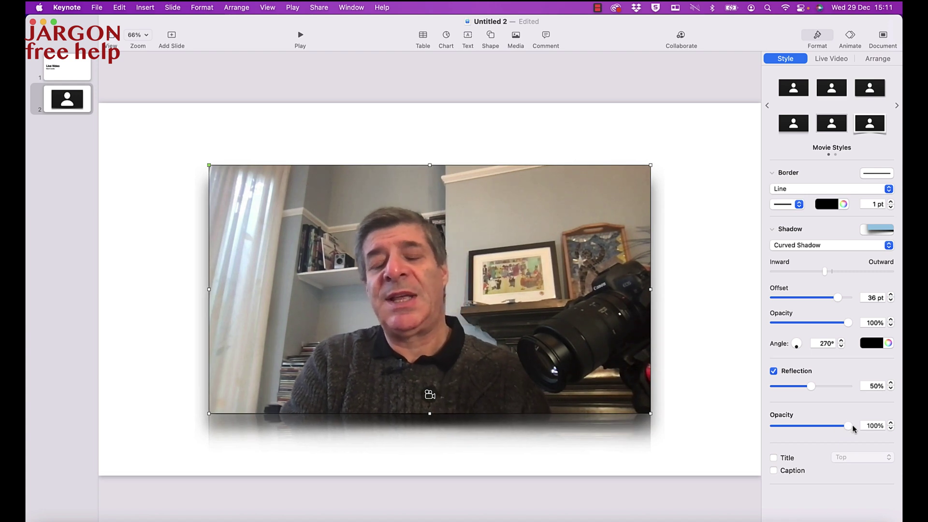
{"action": "left_click", "coordinate": [774, 458]}
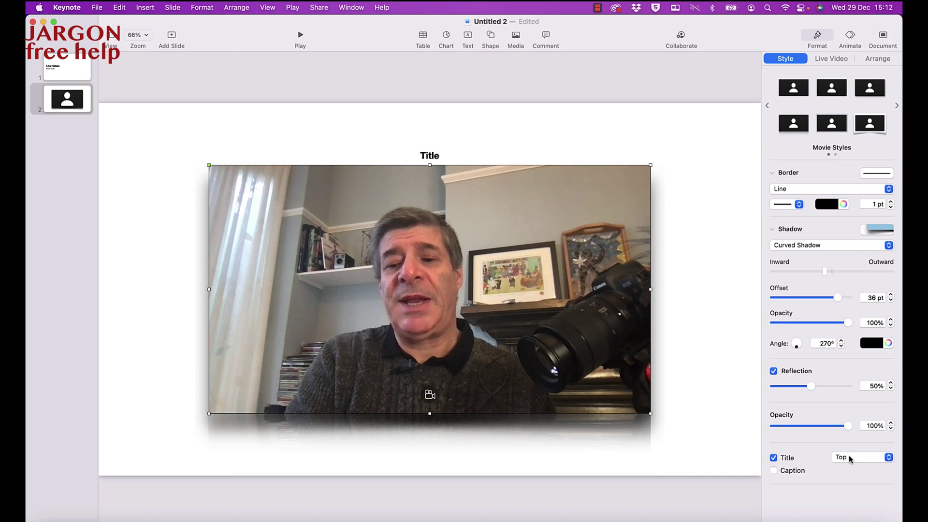
{"action": "left_click", "coordinate": [773, 470]}
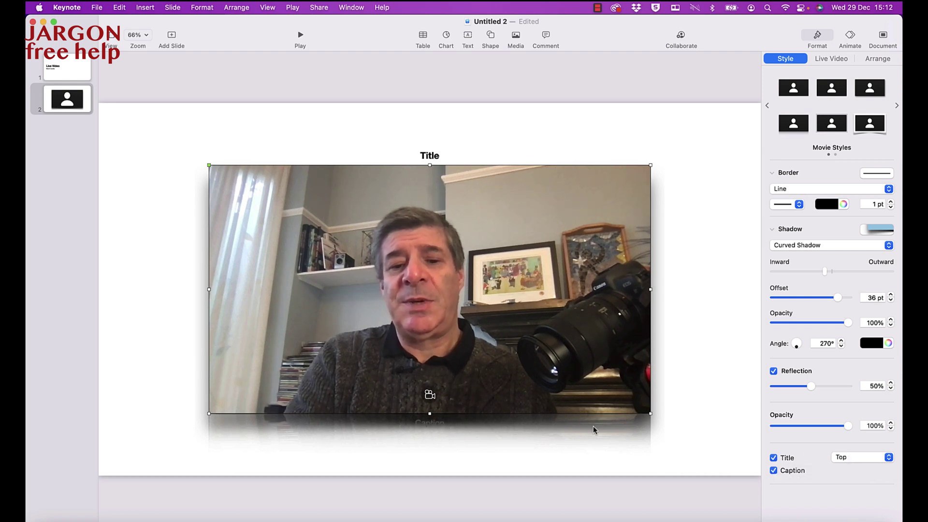
Enter a demo caption below the video and the title 'Demo' above it.
{"action": "left_click", "coordinate": [435, 425]}
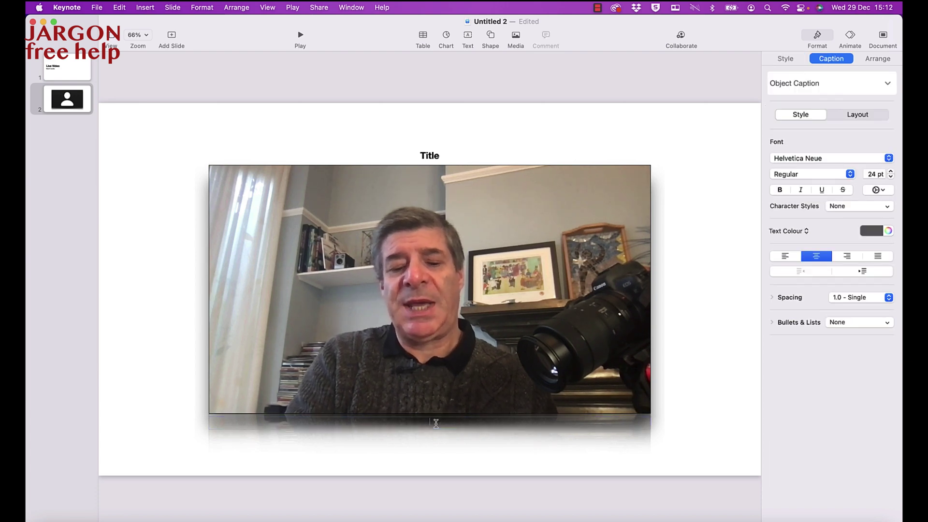
{"action": "type", "text": "Gap"}
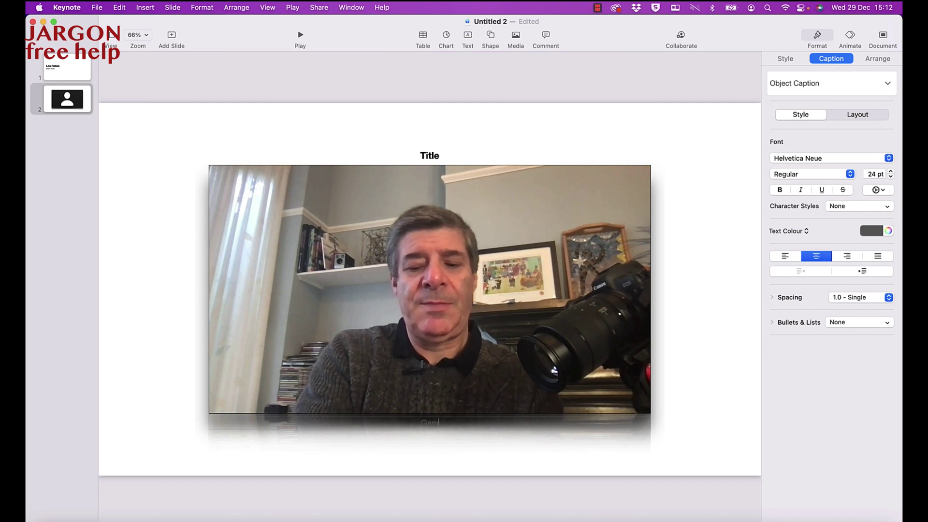
{"action": "type", "text": "y's Demo"}
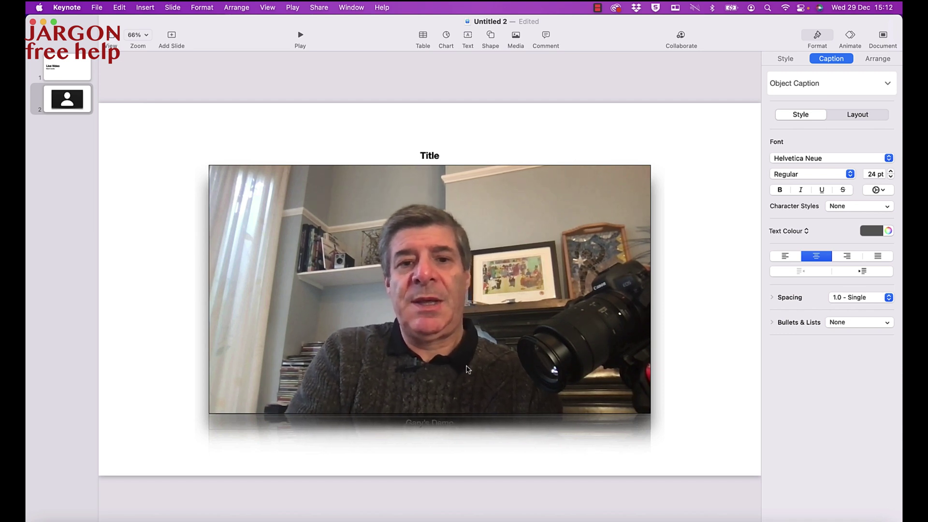
{"action": "double_click", "coordinate": [430, 156]}
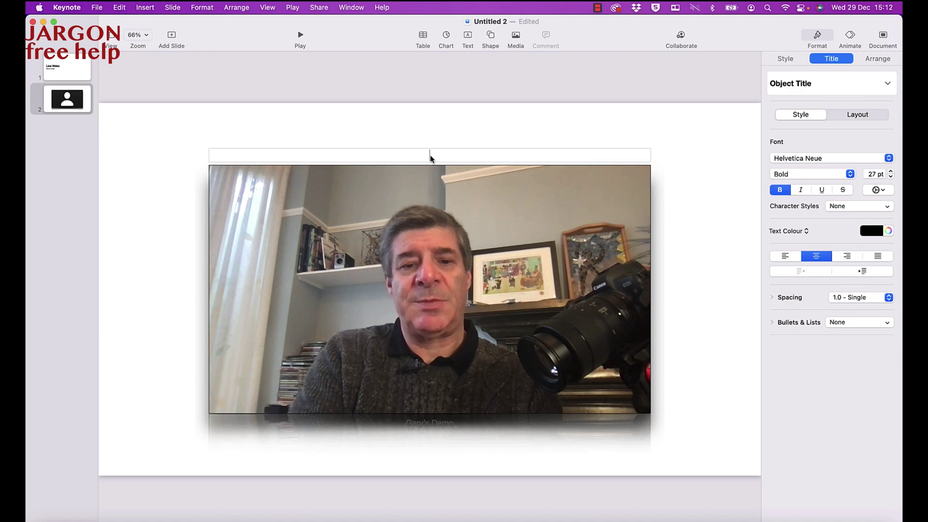
{"action": "type", "text": "Demo"}
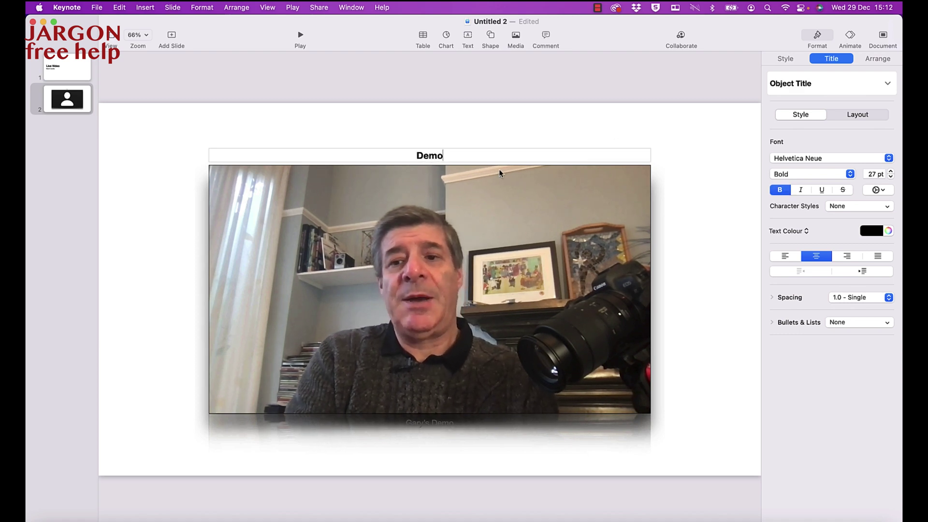
{"action": "left_click", "coordinate": [481, 242]}
Uncheck Title and Caption so only the camera feed remains.
{"action": "left_click", "coordinate": [773, 457]}
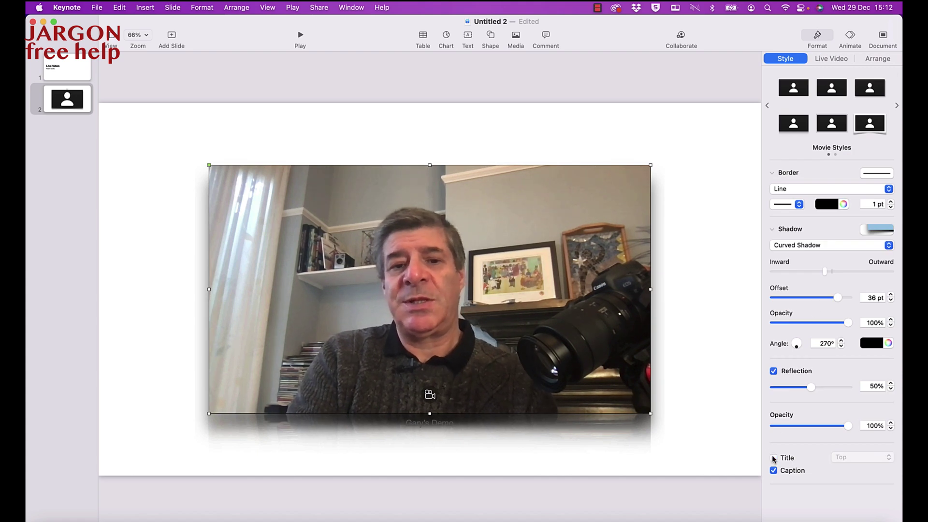
{"action": "left_click", "coordinate": [773, 458]}
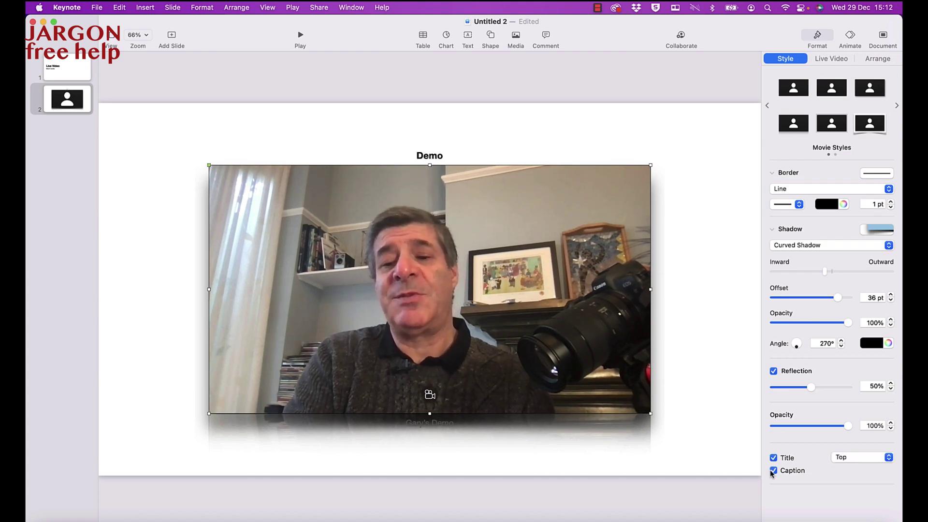
{"action": "left_click", "coordinate": [773, 457]}
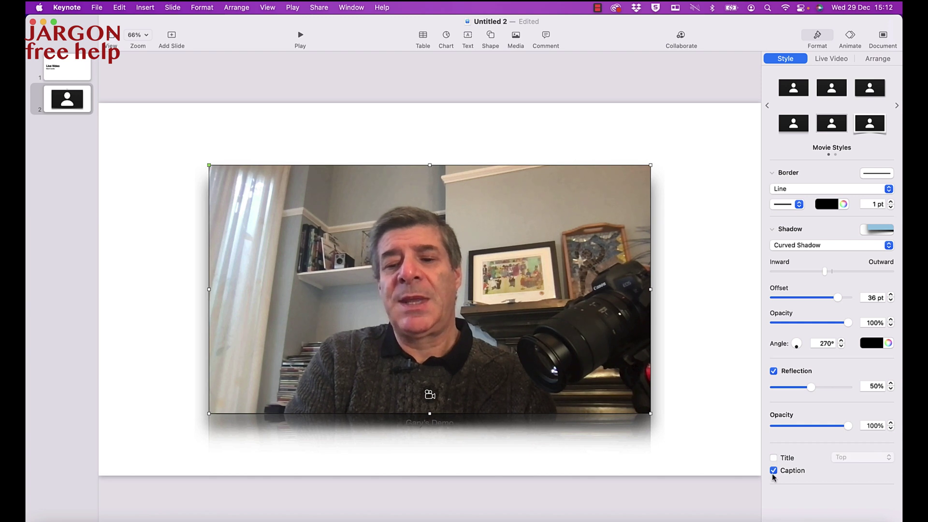
{"action": "left_click", "coordinate": [773, 471]}
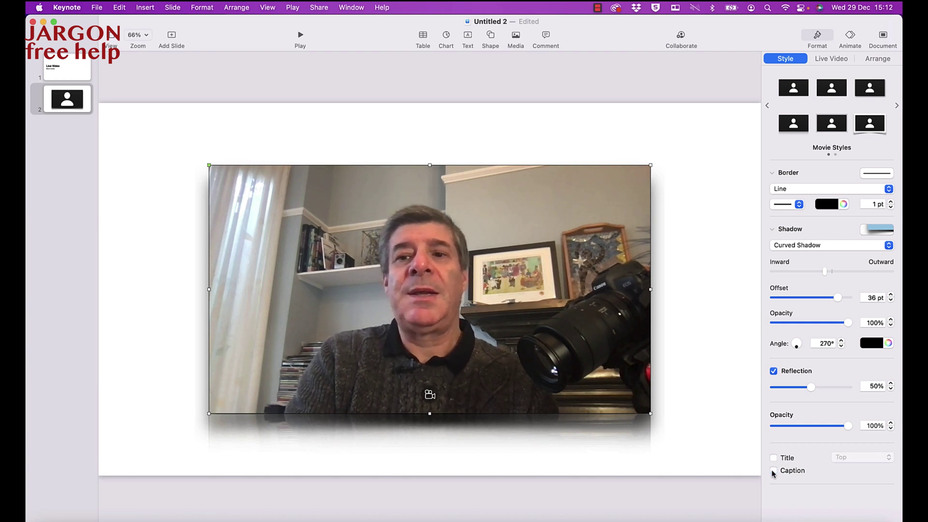
Move and enlarge the live video on the slide and fine-tune its camera image Scale.
{"action": "left_click", "coordinate": [828, 61]}
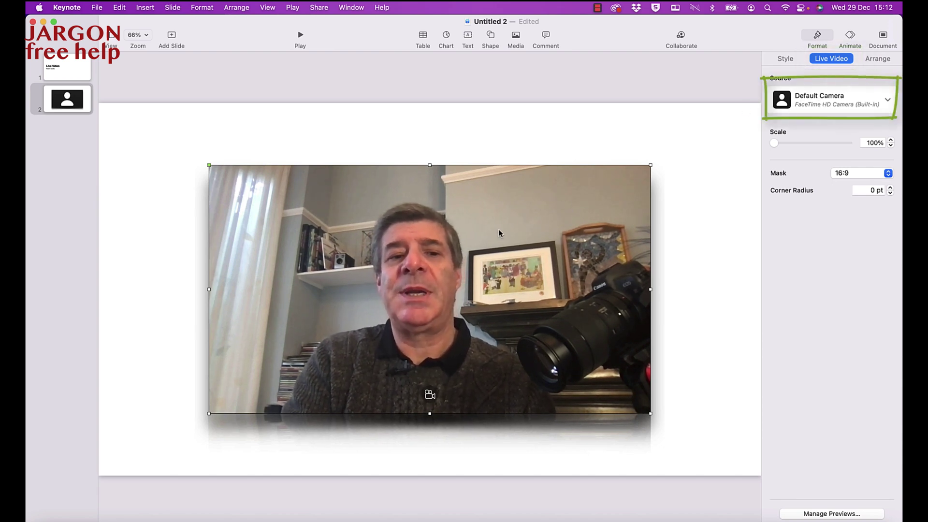
{"action": "left_click_drag", "start_coordinate": [498, 230], "coordinate": [479, 211]}
{"action": "left_click_drag", "start_coordinate": [624, 149], "coordinate": [659, 138]}
{"action": "left_click_drag", "start_coordinate": [578, 241], "coordinate": [565, 237]}
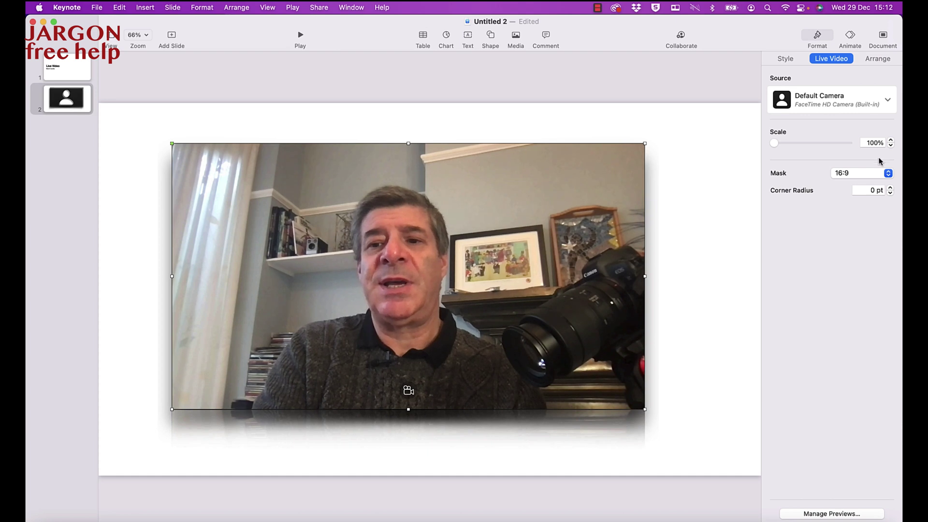
{"action": "mouse_move", "coordinate": [775, 143]}
{"action": "left_mouse_down"}
{"action": "mouse_move", "coordinate": [800, 145]}
{"action": "mouse_move", "coordinate": [758, 145]}
{"action": "mouse_move", "coordinate": [787, 145]}
{"action": "left_mouse_up"}
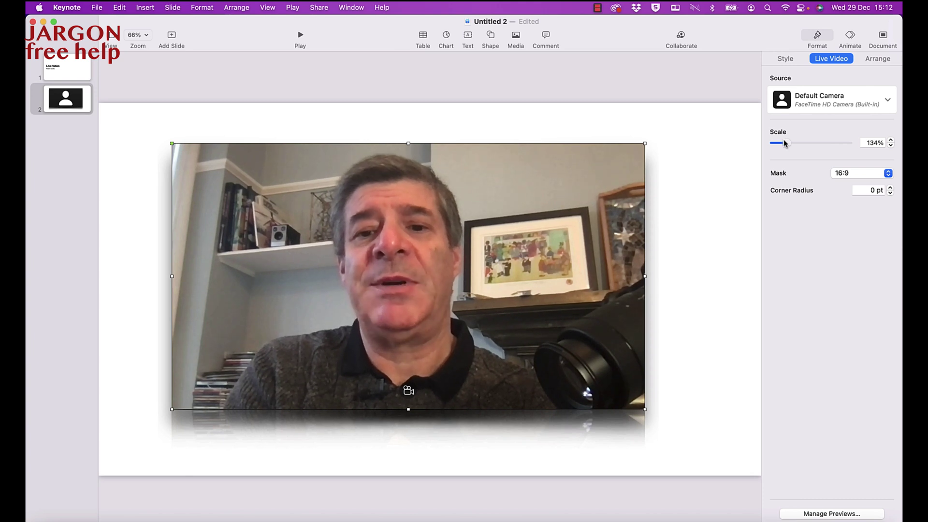
{"action": "left_click_drag", "start_coordinate": [785, 143], "coordinate": [762, 145]}
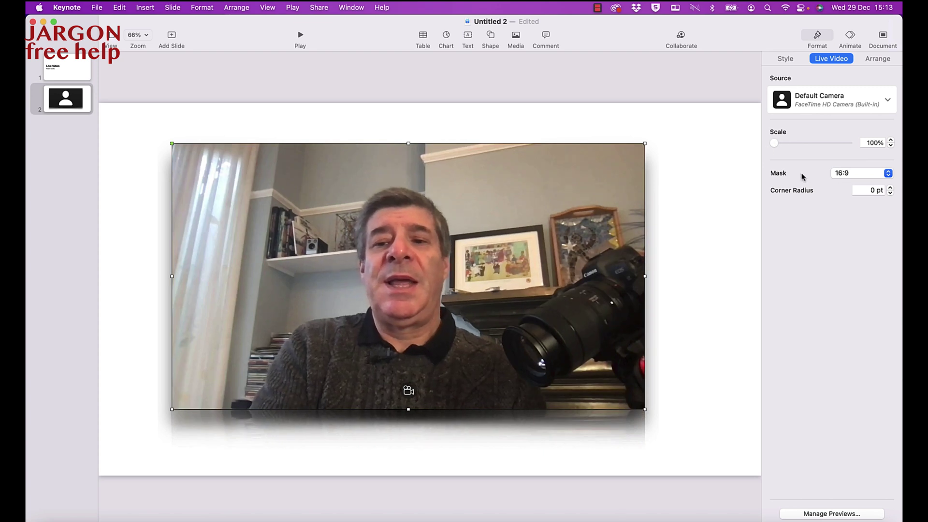
Try 4:3, Square and Circle masks, then settle on a Custom mask.
{"action": "left_click", "coordinate": [855, 175]}
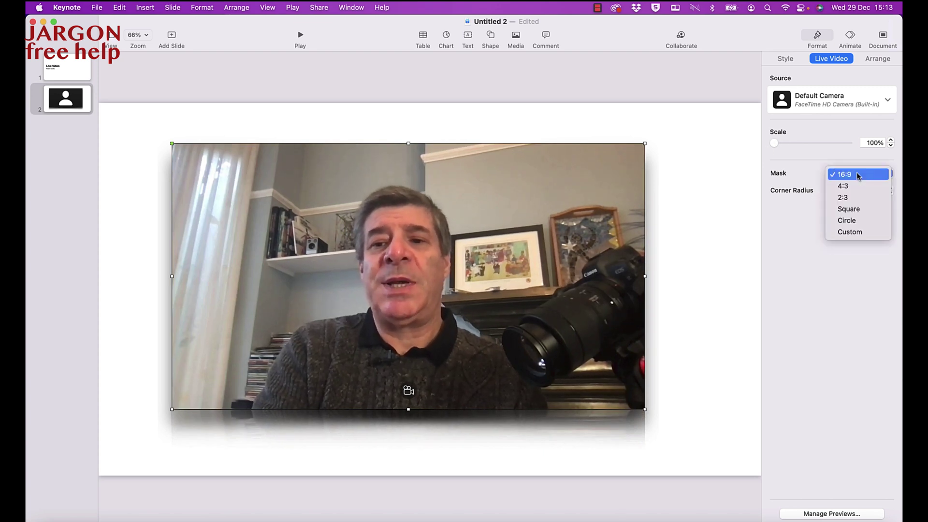
{"action": "left_click", "coordinate": [843, 186]}
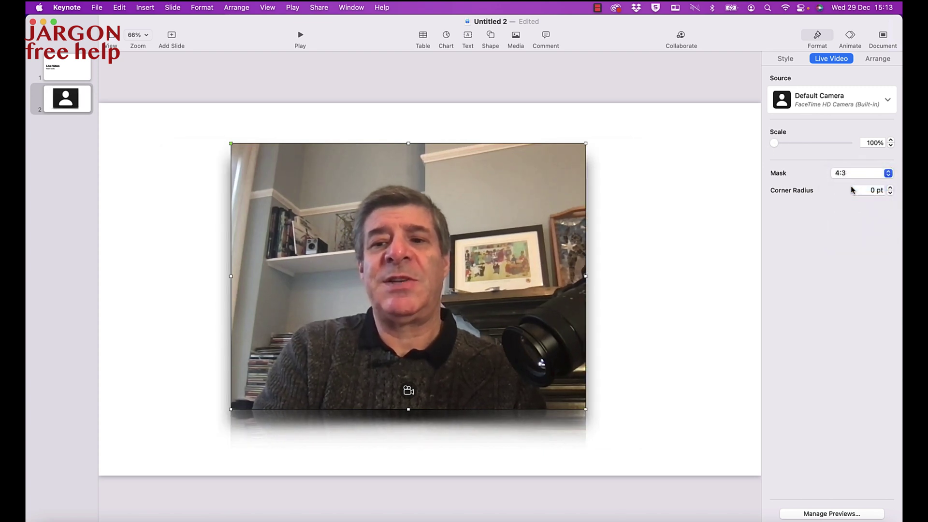
{"action": "left_click", "coordinate": [855, 175]}
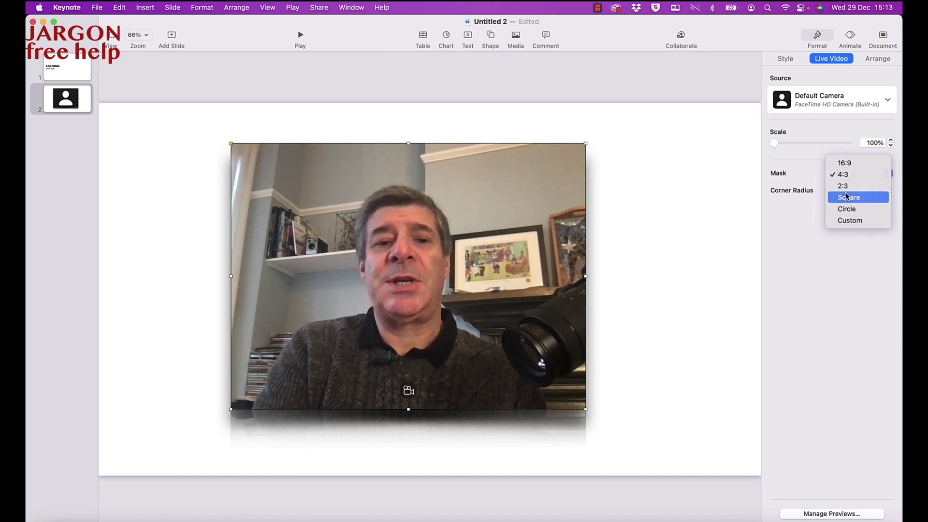
{"action": "left_click", "coordinate": [846, 196]}
{"action": "left_click", "coordinate": [856, 174]}
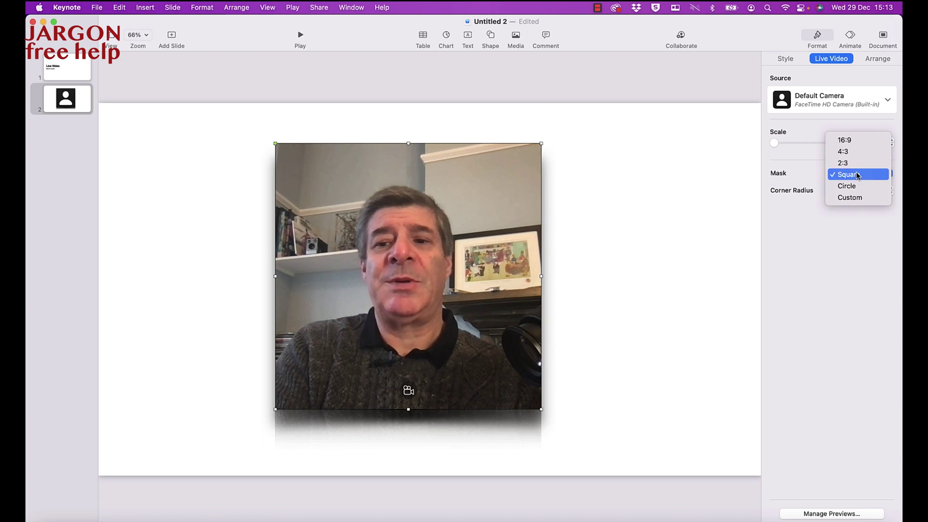
{"action": "left_click", "coordinate": [853, 185]}
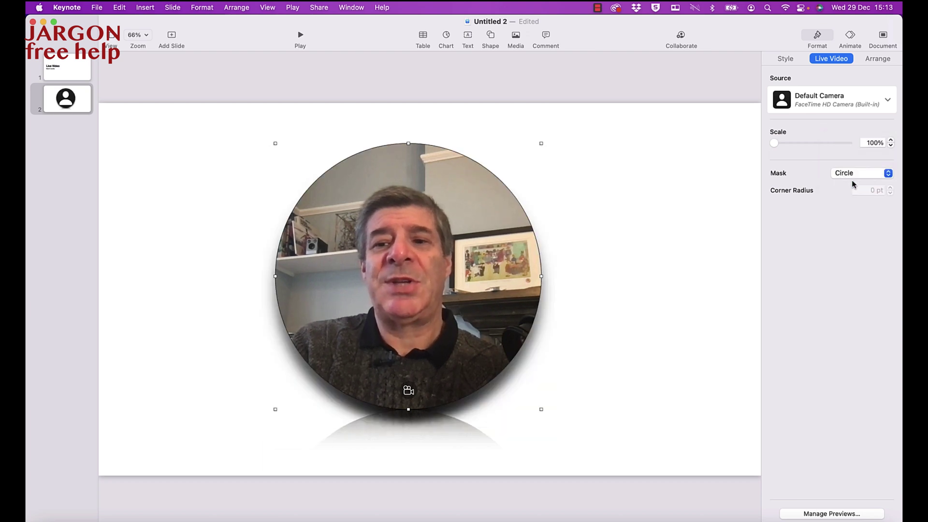
{"action": "left_click", "coordinate": [855, 173]}
{"action": "left_click", "coordinate": [849, 189]}
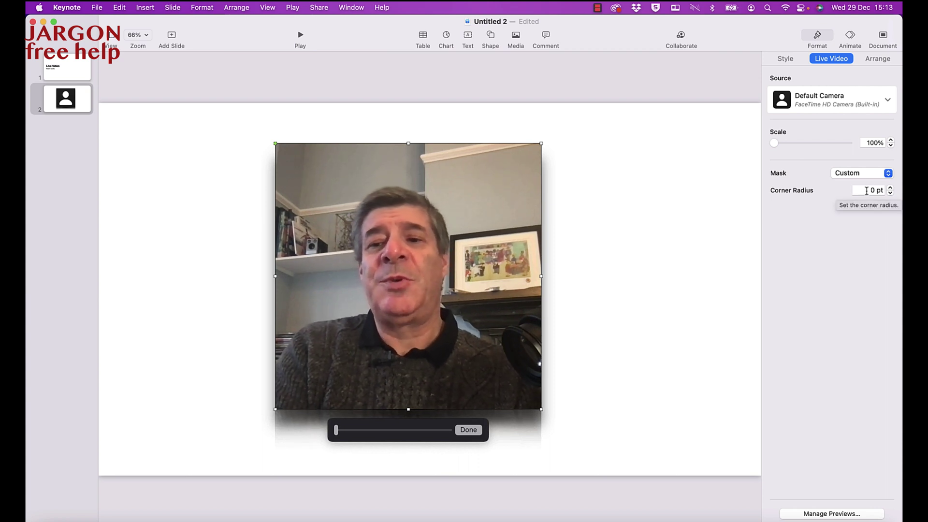
Set a 52 pt corner radius, recenter the image, then move the video upper-left and shrink it.
{"action": "left_click", "coordinate": [879, 191]}
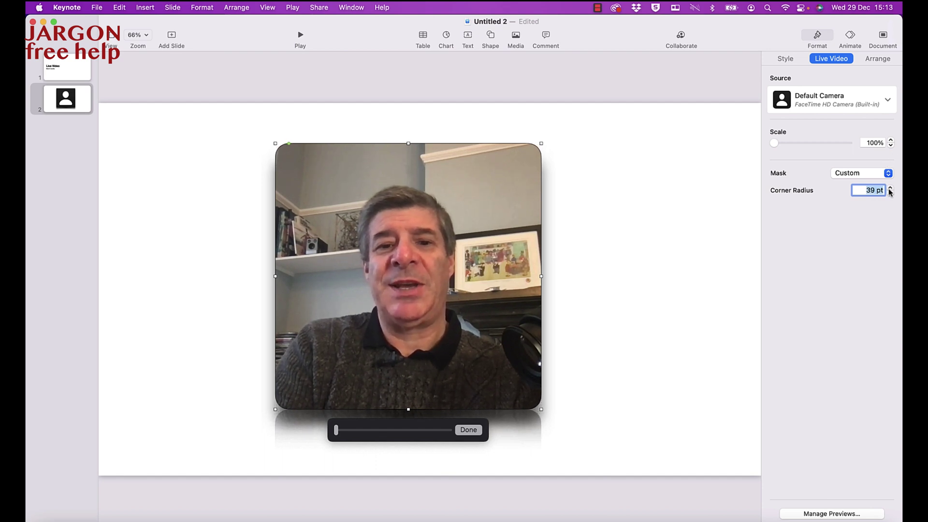
{"action": "left_click", "coordinate": [890, 188]}
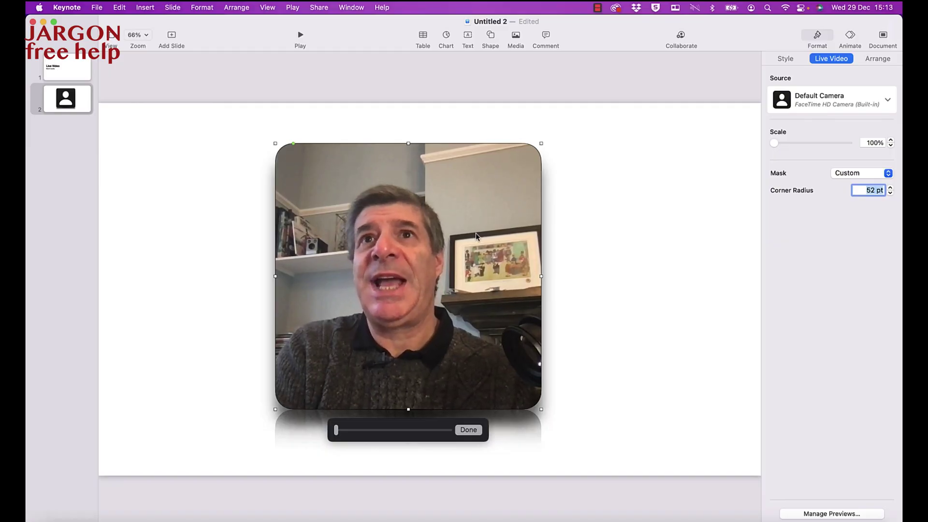
{"action": "left_click_drag", "start_coordinate": [415, 259], "coordinate": [430, 241]}
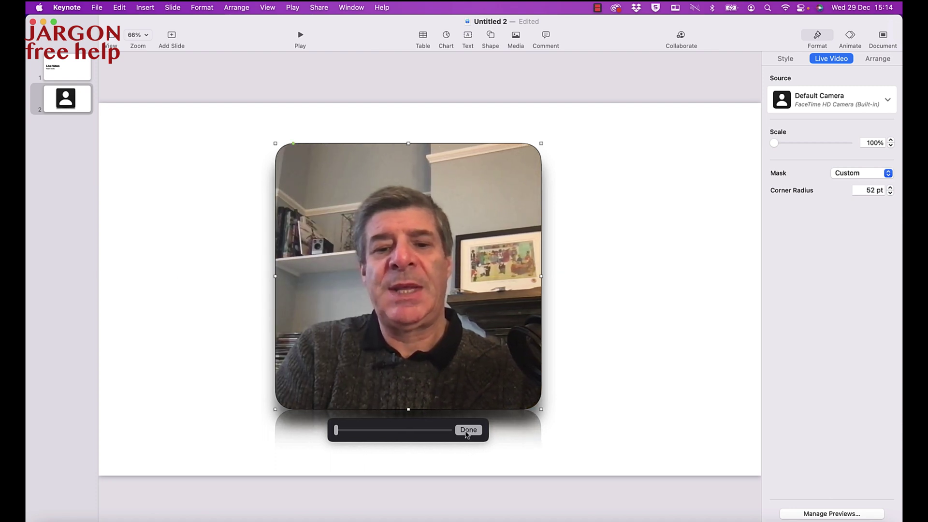
{"action": "left_click_drag", "start_coordinate": [479, 357], "coordinate": [340, 325]}
{"action": "left_click_drag", "start_coordinate": [401, 377], "coordinate": [360, 300]}
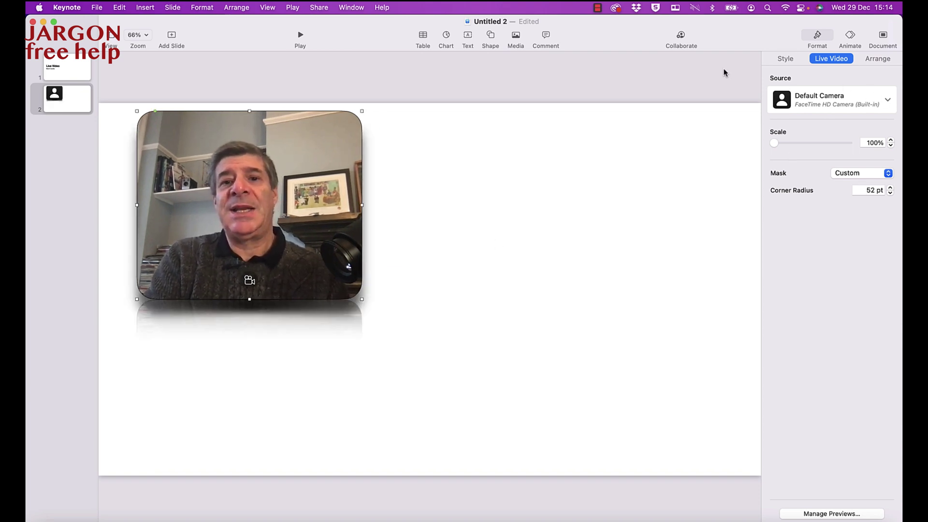
Insert a second live video, drag it to the right side, and narrow it from its left edge.
{"action": "left_click", "coordinate": [516, 38]}
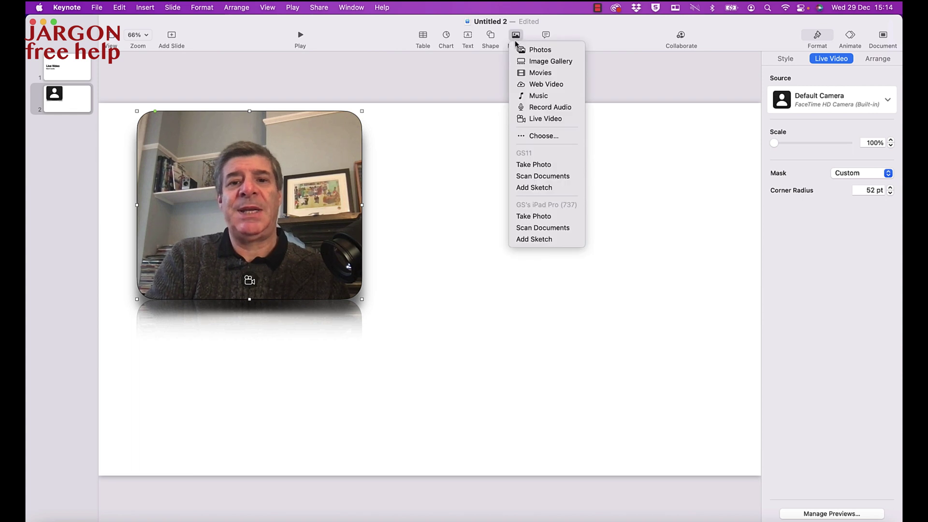
{"action": "left_click", "coordinate": [523, 118]}
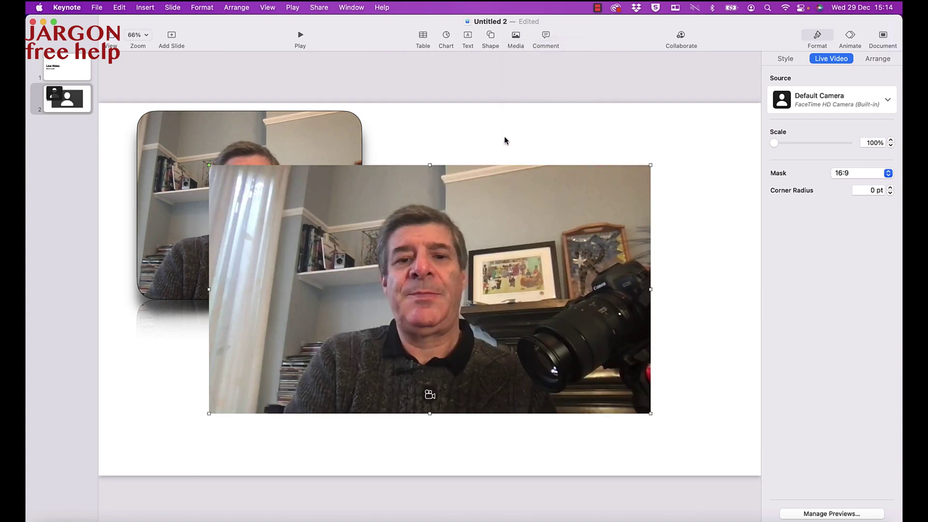
{"action": "left_click_drag", "start_coordinate": [445, 235], "coordinate": [545, 232]}
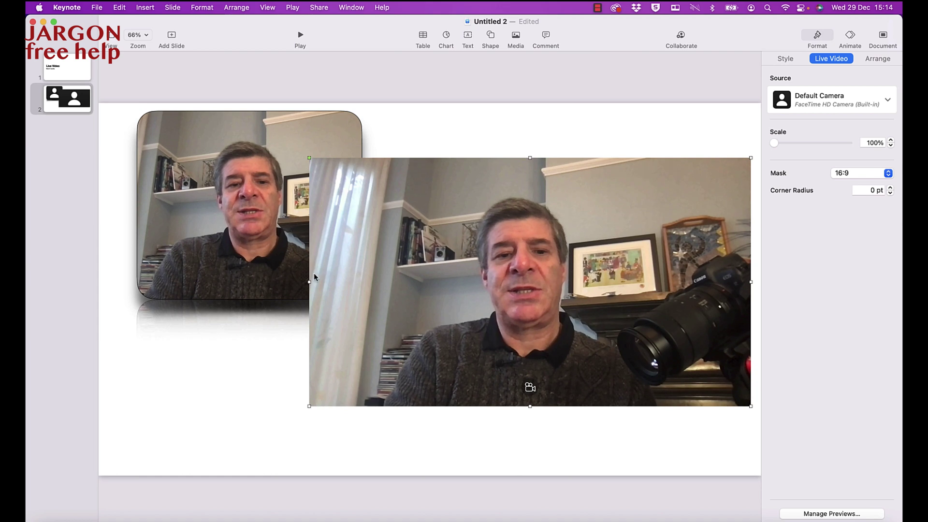
{"action": "left_click_drag", "start_coordinate": [308, 282], "coordinate": [377, 282]}
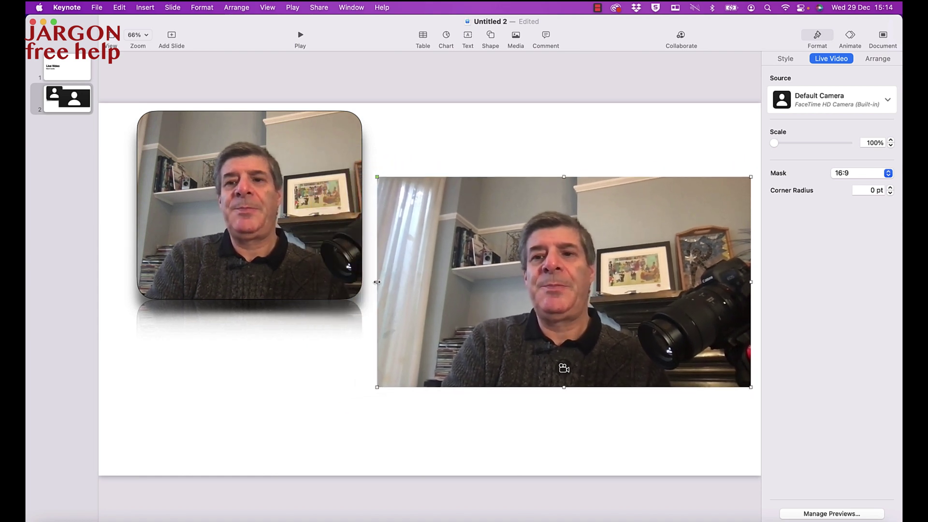
{"action": "left_click", "coordinate": [888, 100]}
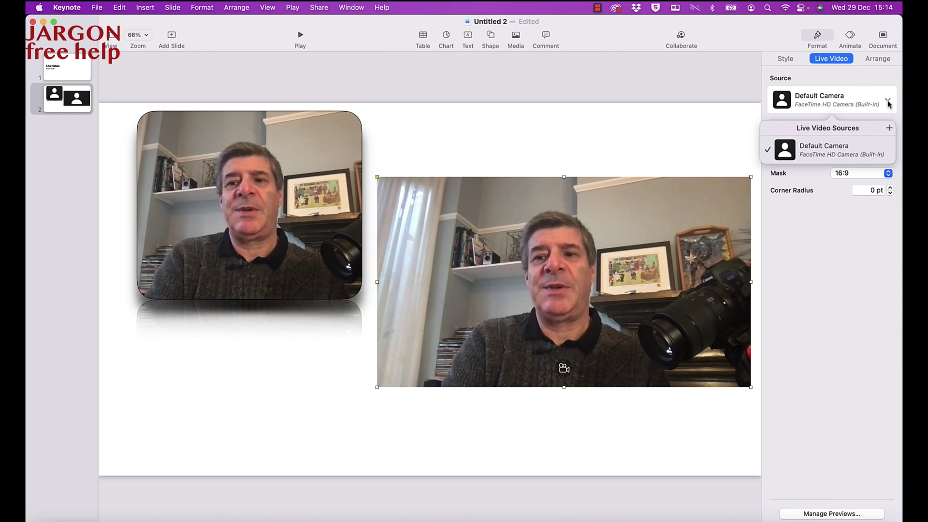
Add a live video source named iPad using the connected iPad Pro as its device.
{"action": "left_click", "coordinate": [888, 128]}
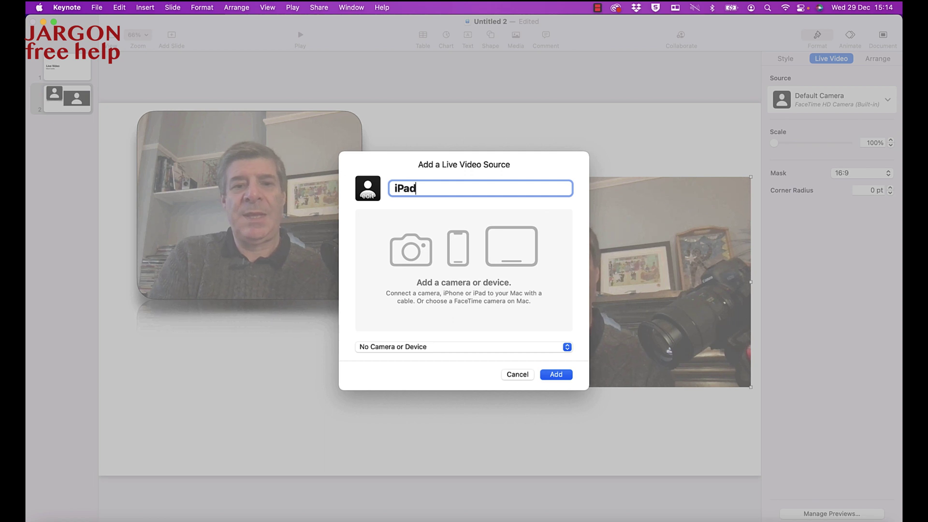
{"action": "left_click", "coordinate": [530, 350]}
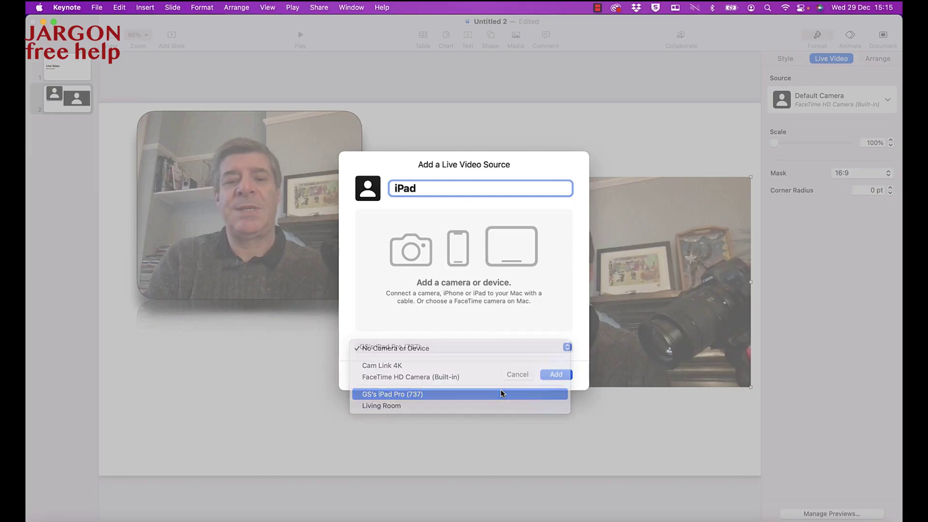
{"action": "left_click", "coordinate": [502, 394]}
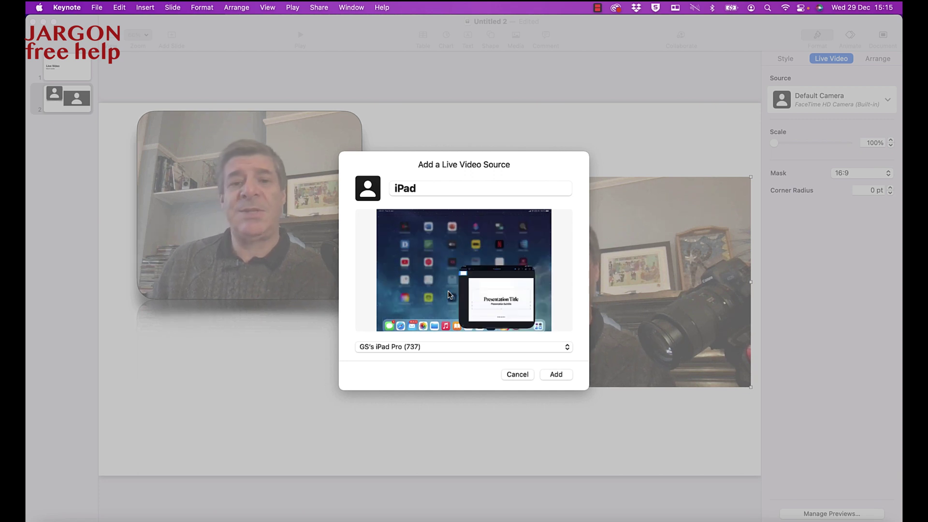
{"action": "left_click", "coordinate": [557, 376]}
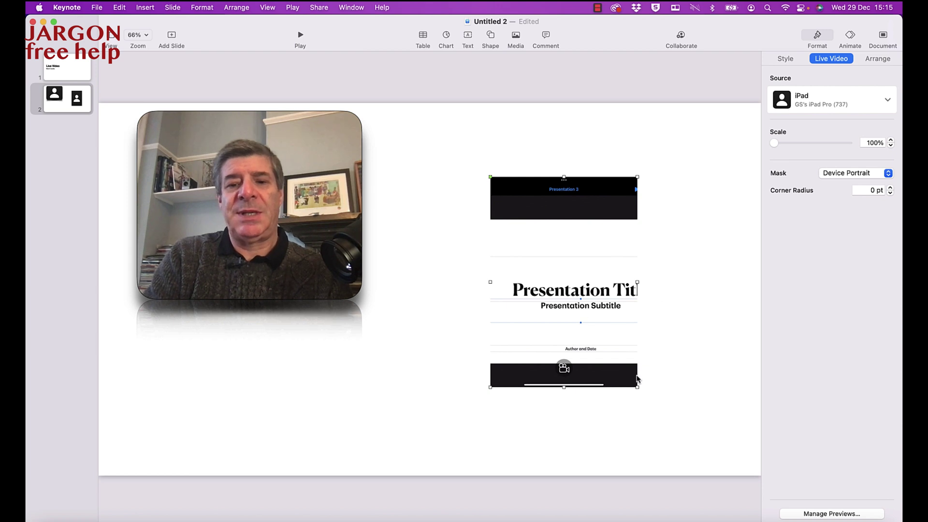
Switch the iPad feed to a Device Landscape mask and enlarge it on the slide's right.
{"action": "left_click_drag", "start_coordinate": [636, 386], "coordinate": [709, 376]}
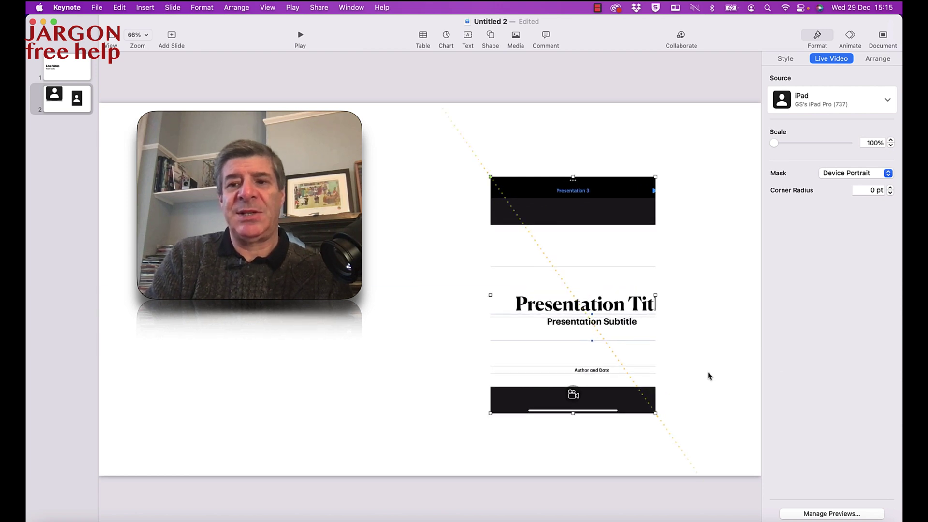
{"action": "left_click", "coordinate": [843, 172]}
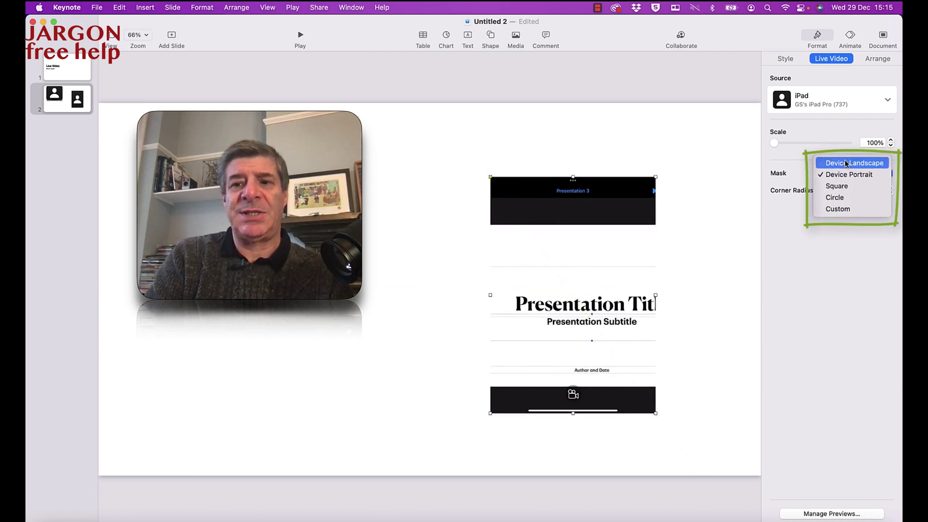
{"action": "left_click", "coordinate": [845, 163]}
{"action": "left_click_drag", "start_coordinate": [585, 290], "coordinate": [635, 268]}
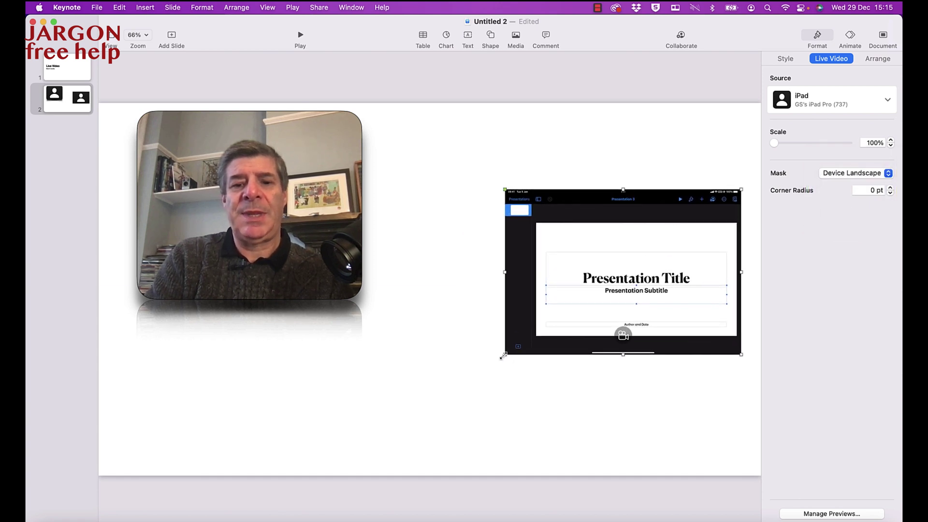
{"action": "left_click_drag", "start_coordinate": [504, 356], "coordinate": [440, 400]}
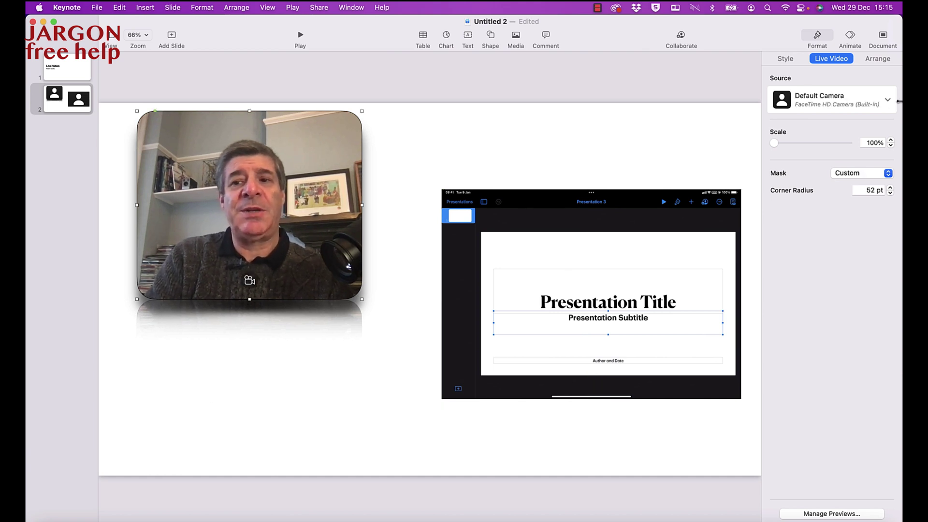
Create a live video source called 'Canon camera' with Cam Link 4K as its device.
{"action": "left_click", "coordinate": [888, 102]}
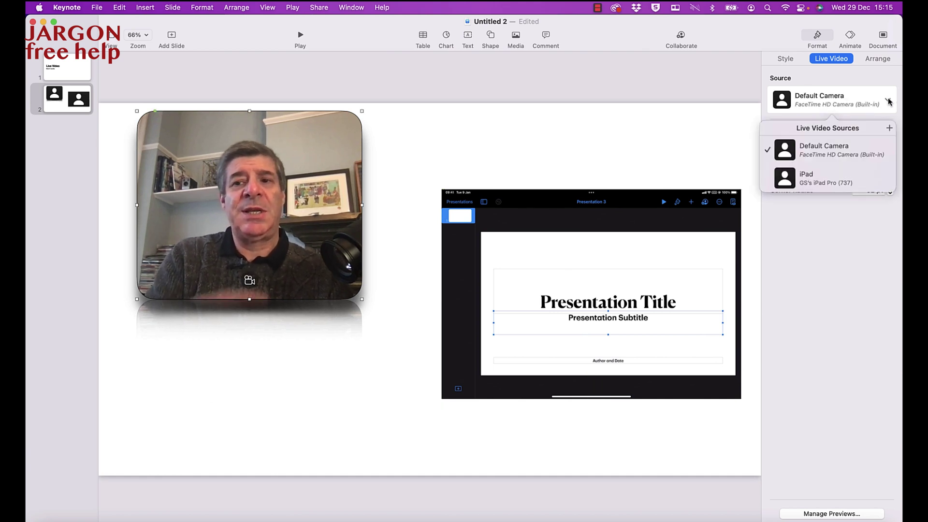
{"action": "left_click", "coordinate": [889, 128]}
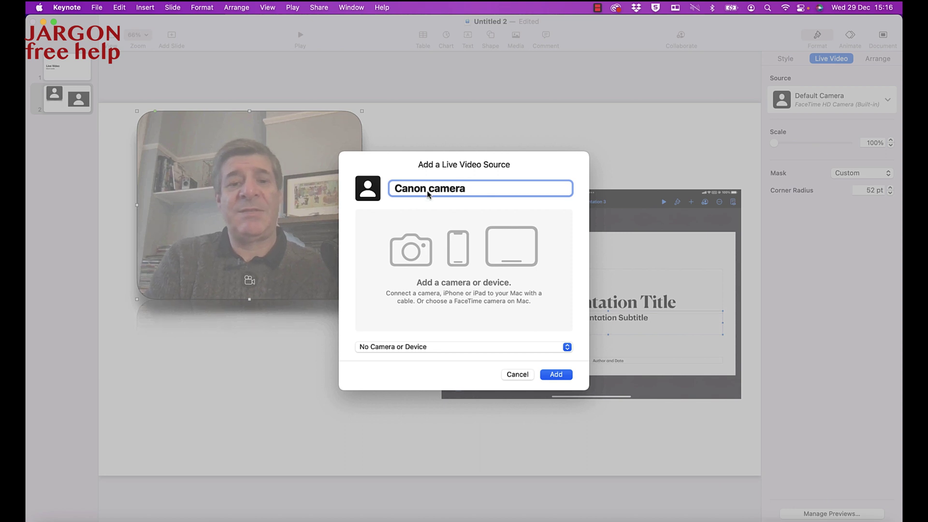
{"action": "left_click", "coordinate": [447, 348]}
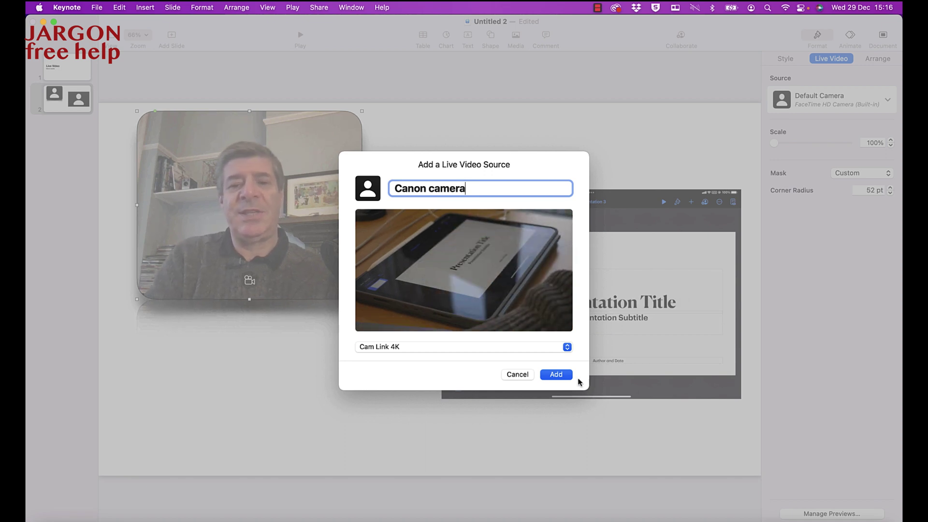
{"action": "left_click", "coordinate": [556, 375]}
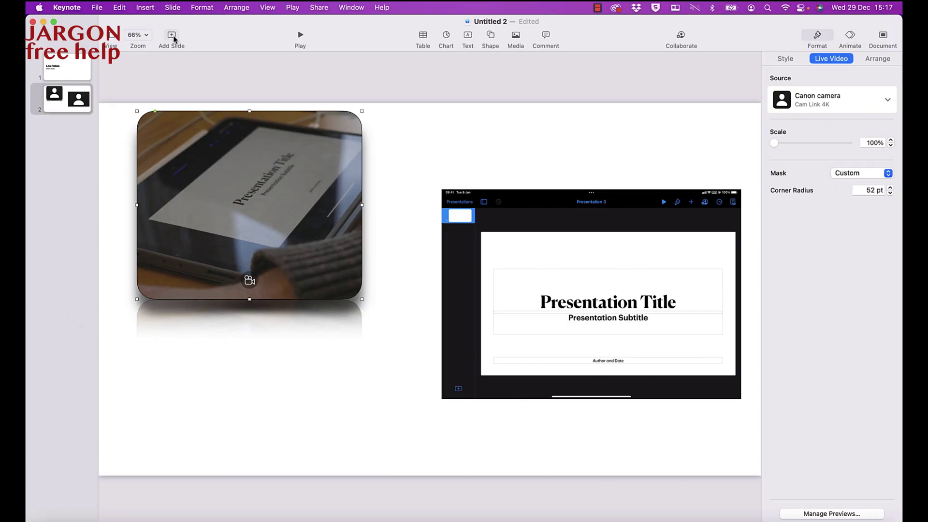
Open the Add Slide layout picker from the toolbar to choose a layout for slide 3.
{"action": "left_click", "coordinate": [173, 36]}
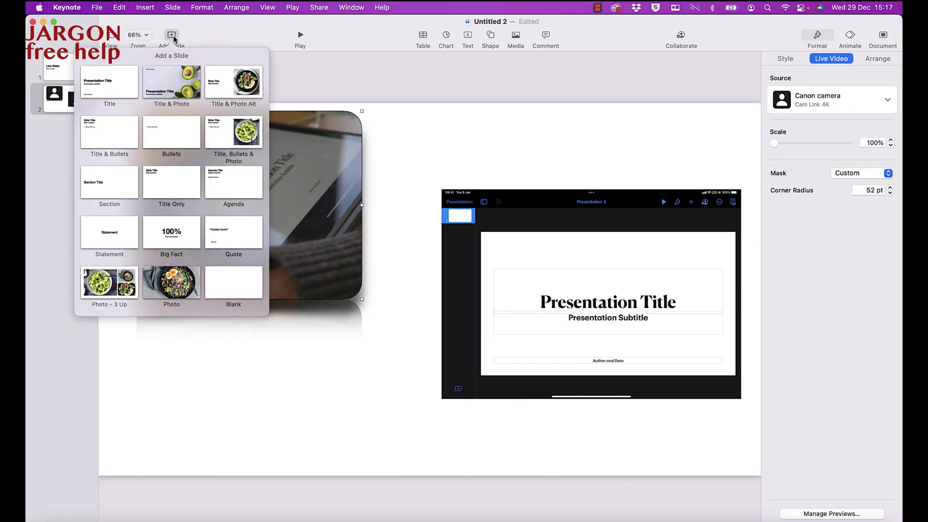
Add a blank slide 3 with a live video whose source is the Canon camera.
{"action": "left_click", "coordinate": [235, 286]}
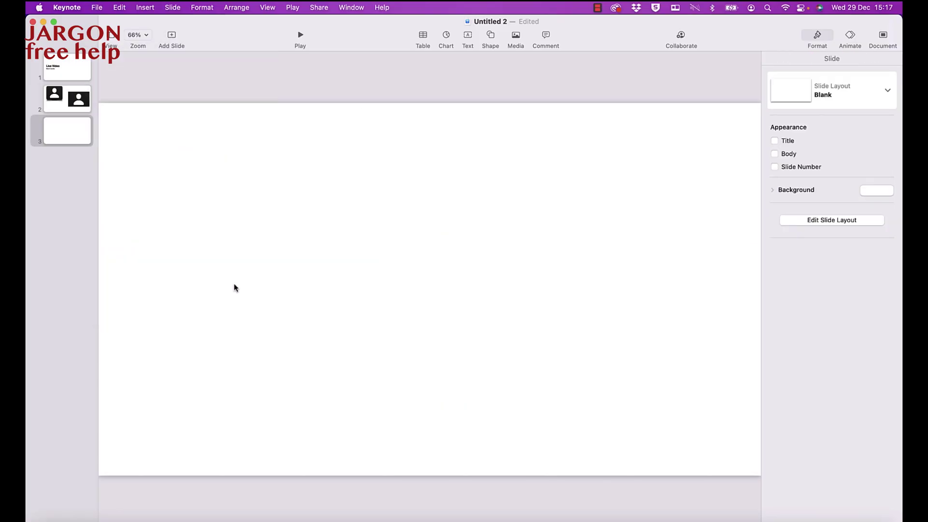
{"action": "left_click", "coordinate": [516, 38]}
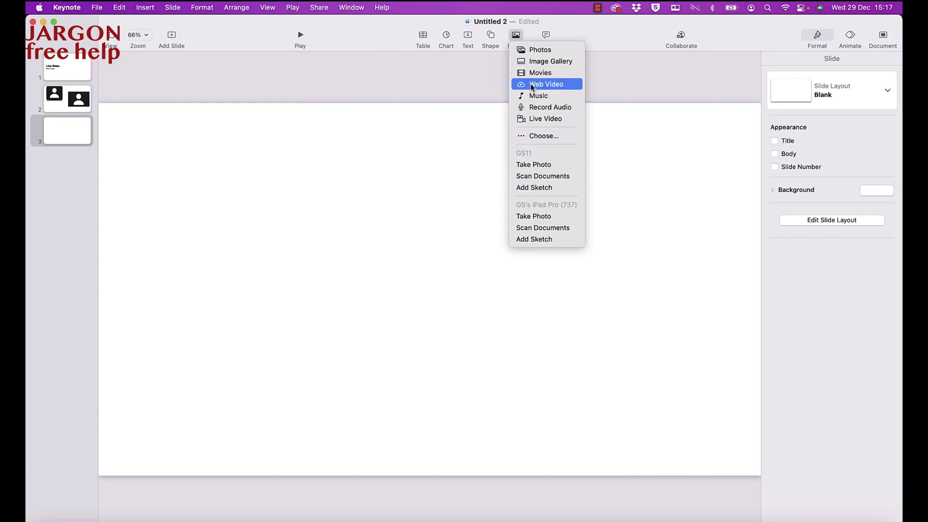
{"action": "left_click", "coordinate": [533, 119]}
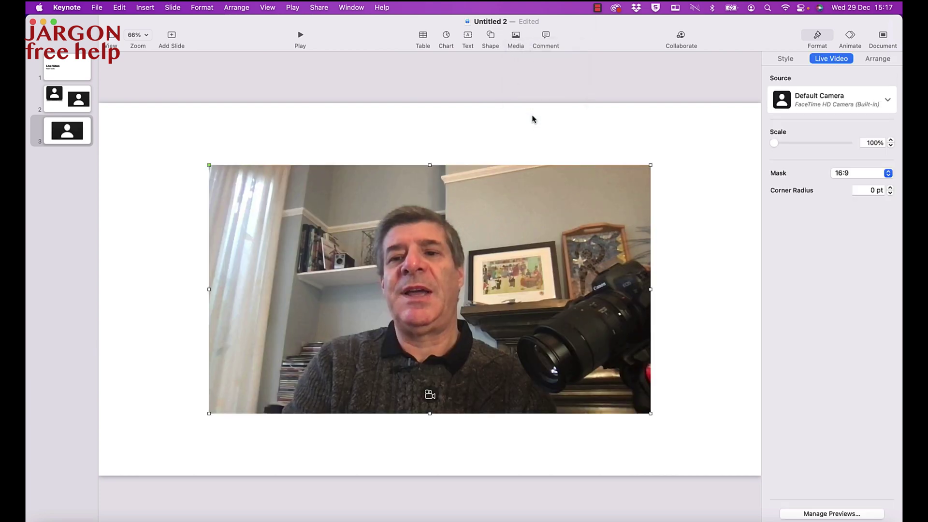
{"action": "left_click", "coordinate": [887, 102]}
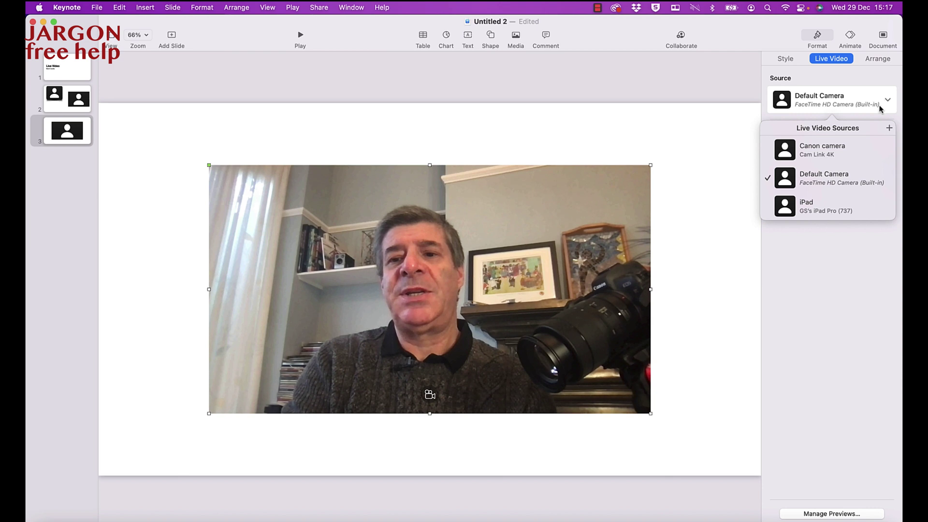
{"action": "left_click", "coordinate": [831, 152]}
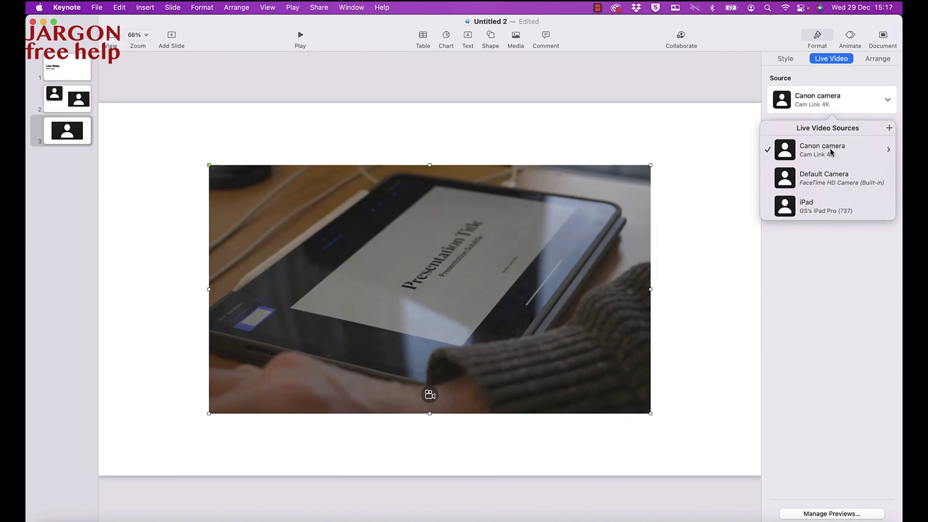
{"action": "left_click", "coordinate": [746, 167]}
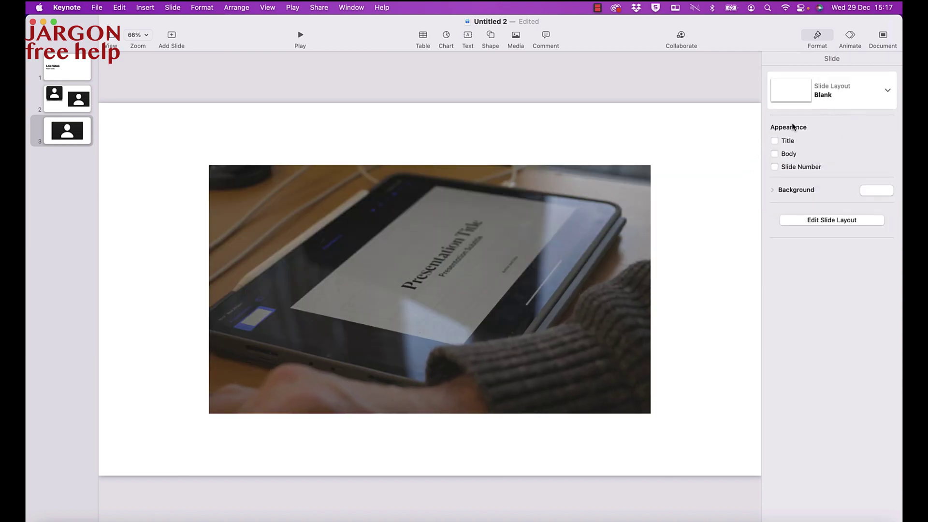
Enlarge the live video to 1311 × 737 pt, set X to 320 pt, and tilt it slightly.
{"action": "left_click", "coordinate": [614, 210]}
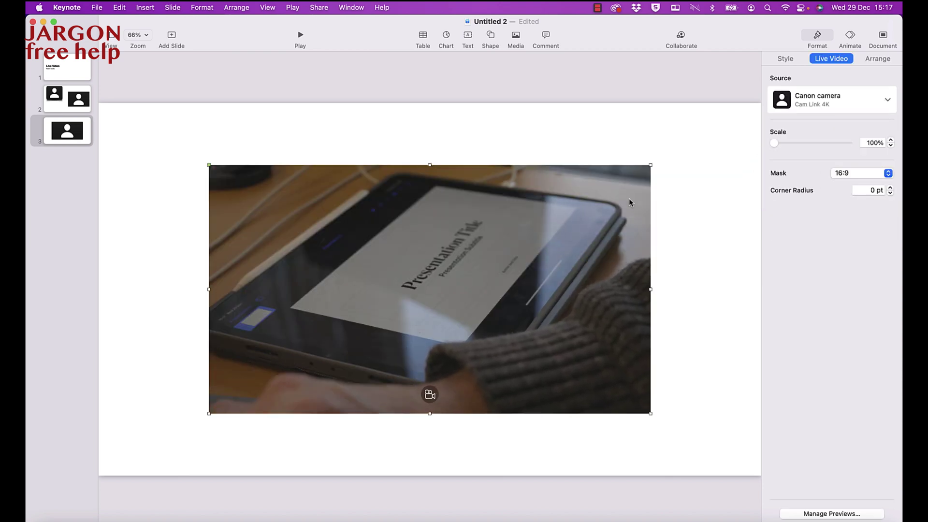
{"action": "left_click", "coordinate": [874, 58]}
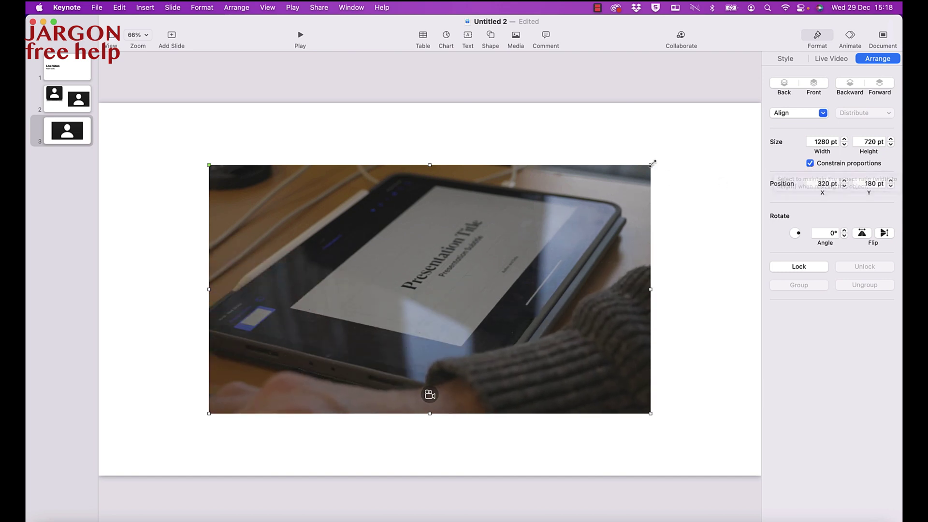
{"action": "mouse_move", "coordinate": [650, 165]}
{"action": "left_mouse_down"}
{"action": "mouse_move", "coordinate": [597, 199]}
{"action": "mouse_move", "coordinate": [668, 159]}
{"action": "mouse_move", "coordinate": [661, 159]}
{"action": "left_mouse_up"}
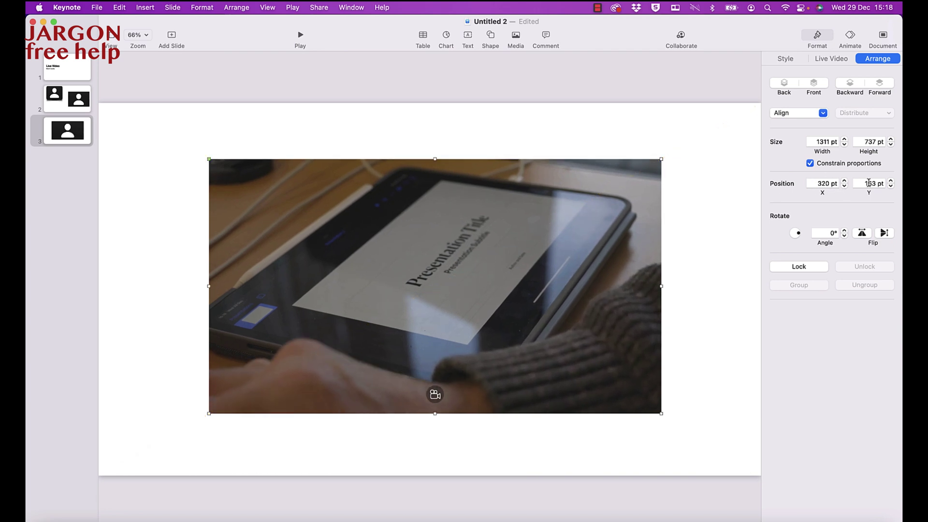
{"action": "left_click", "coordinate": [845, 181]}
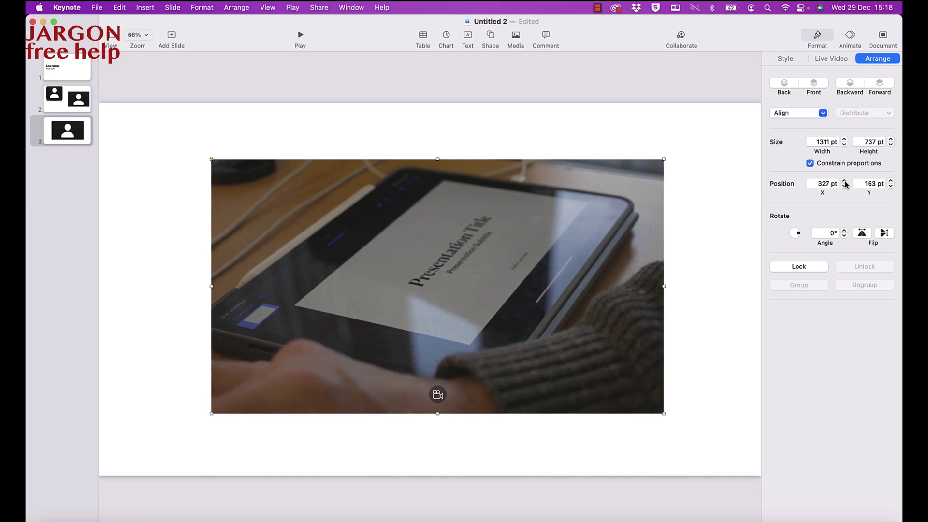
{"action": "left_click", "coordinate": [845, 187]}
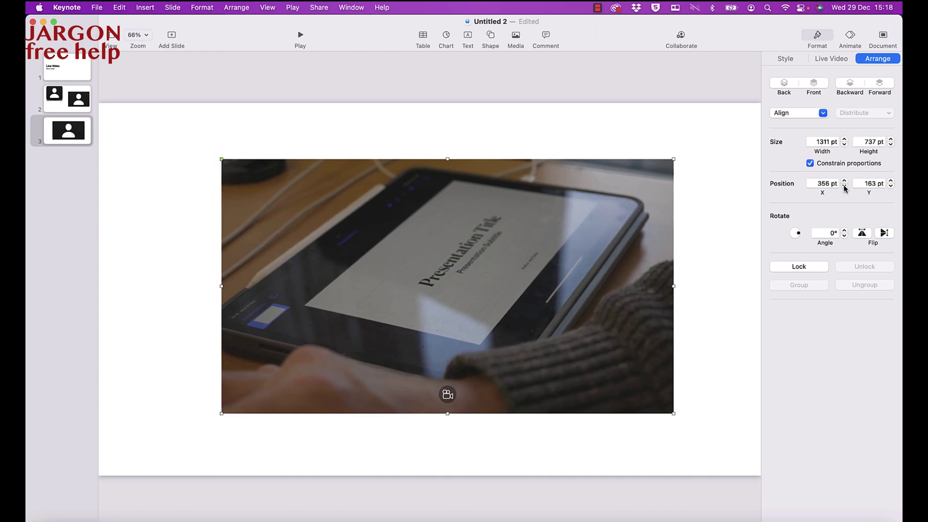
{"action": "double_click", "coordinate": [827, 184]}
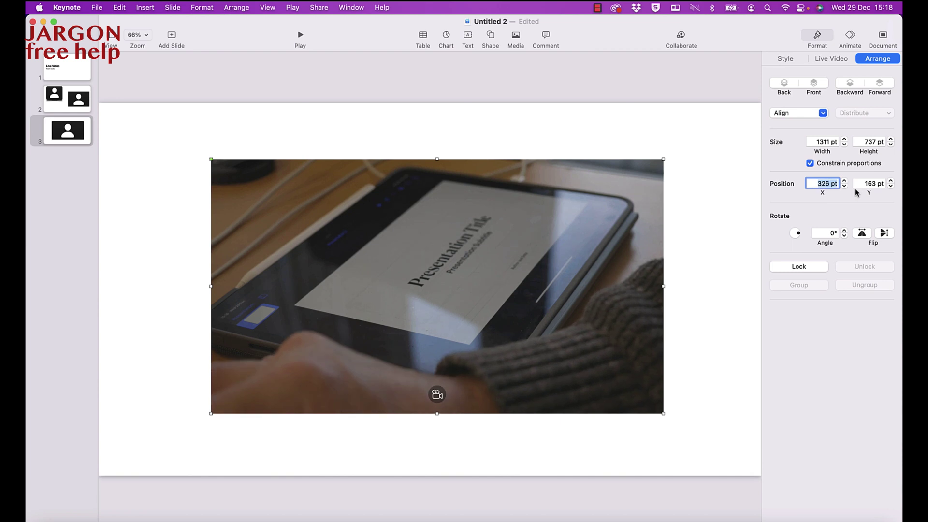
{"action": "type", "text": "320"}
{"action": "key", "text": "Return"}
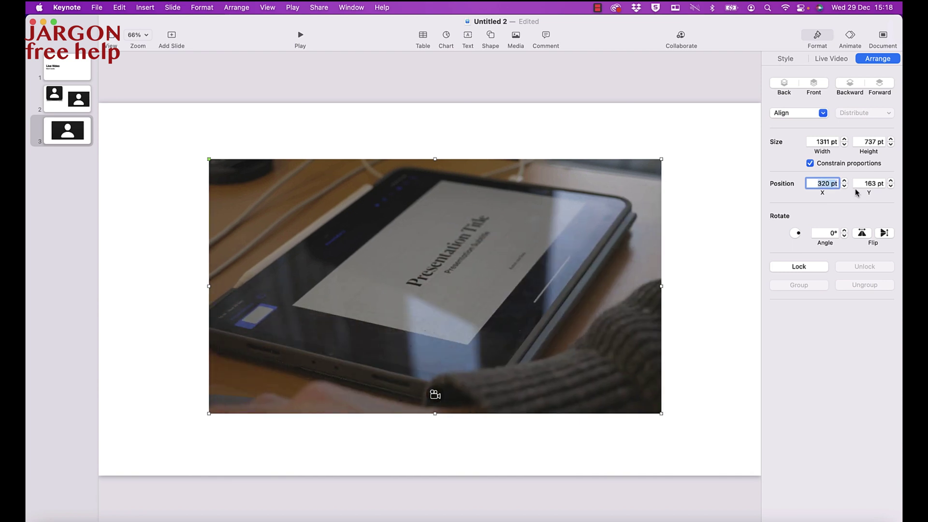
{"action": "left_click_drag", "start_coordinate": [799, 236], "coordinate": [803, 235]}
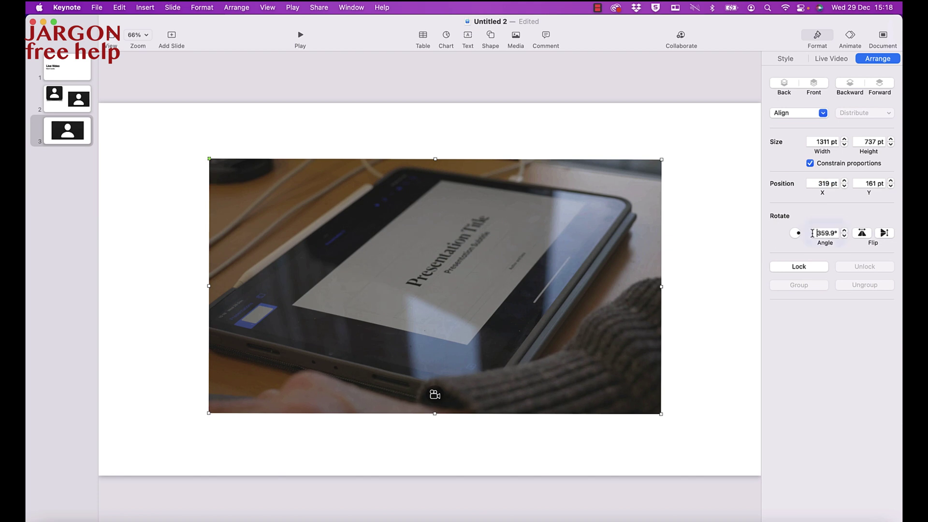
Set the slide 3 video's rotation to 0° and leave both flips off after testing them.
{"action": "double_click", "coordinate": [825, 233]}
{"action": "type", "text": "0"}
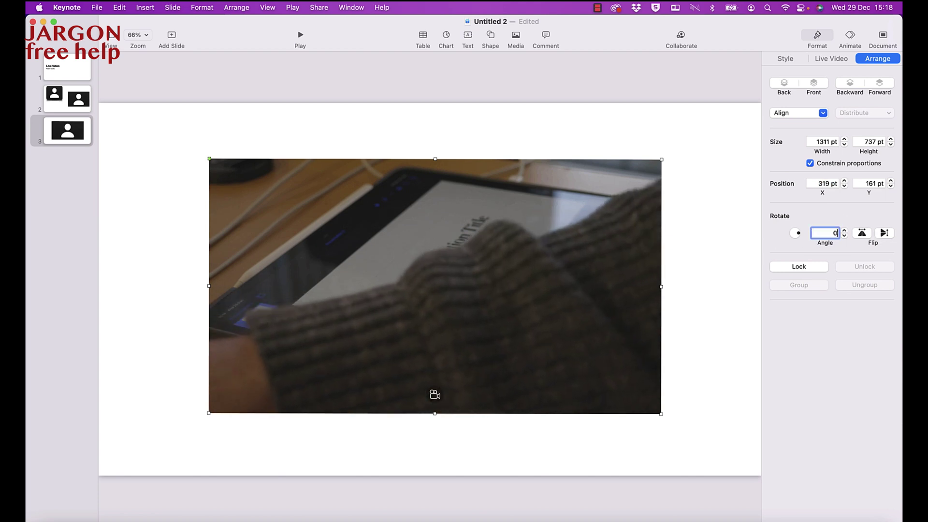
{"action": "key", "text": "Return"}
{"action": "left_click", "coordinate": [863, 234]}
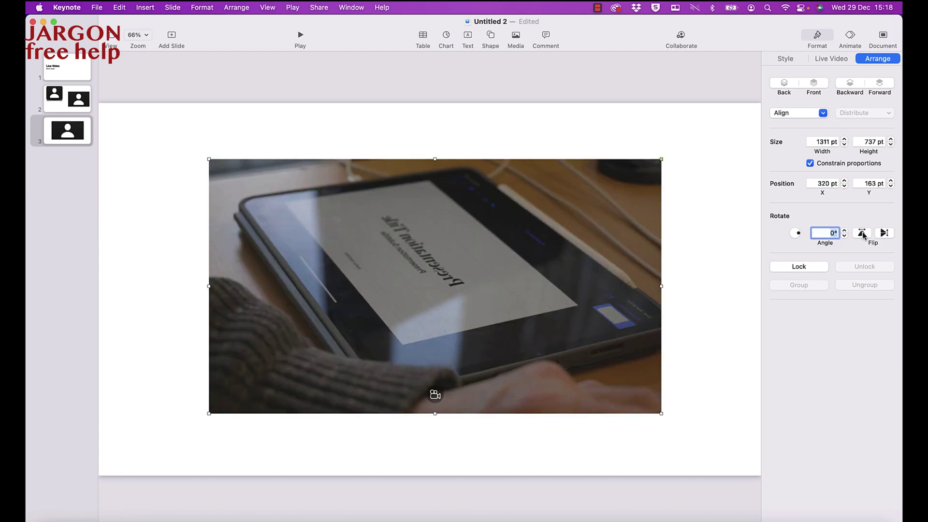
{"action": "left_click", "coordinate": [863, 235]}
{"action": "left_click", "coordinate": [888, 235]}
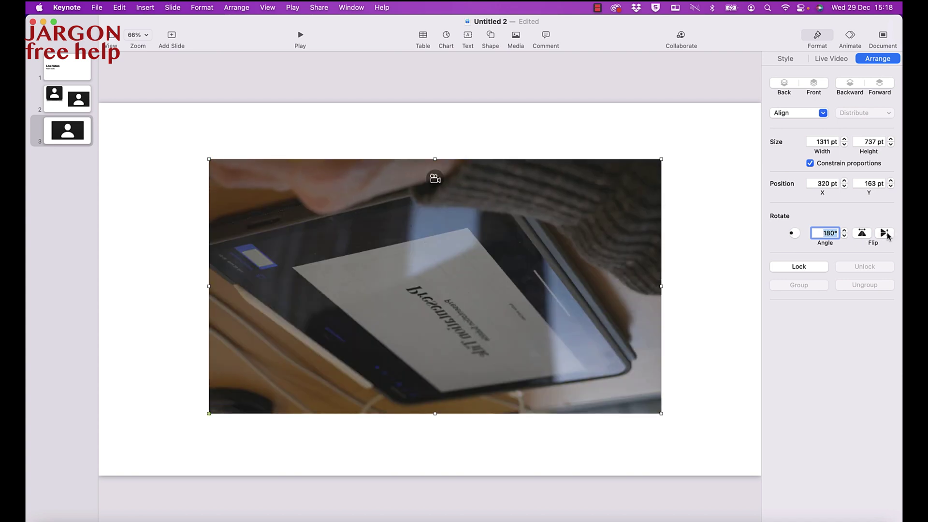
{"action": "left_click", "coordinate": [889, 234]}
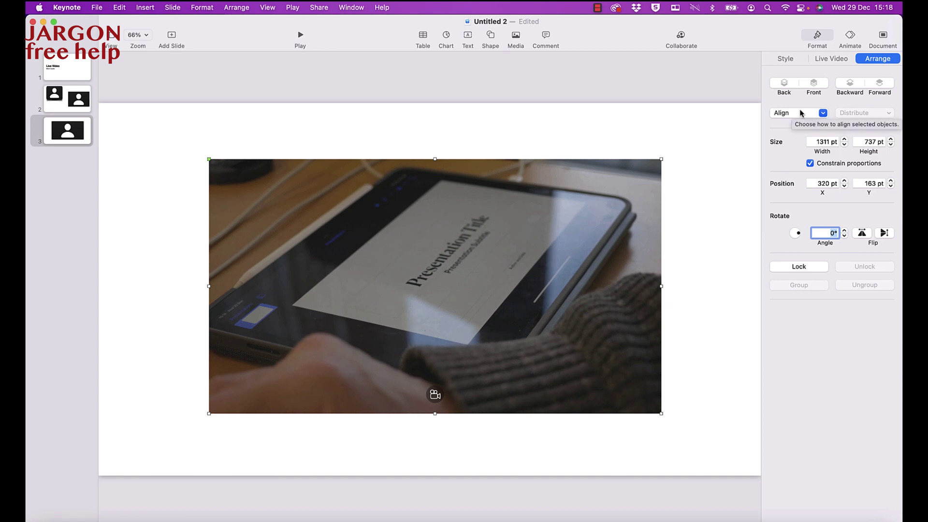
Play the deck from the Live Video title slide and advance through both live video slides.
{"action": "left_click", "coordinate": [70, 106]}
{"action": "key", "text": "Down"}
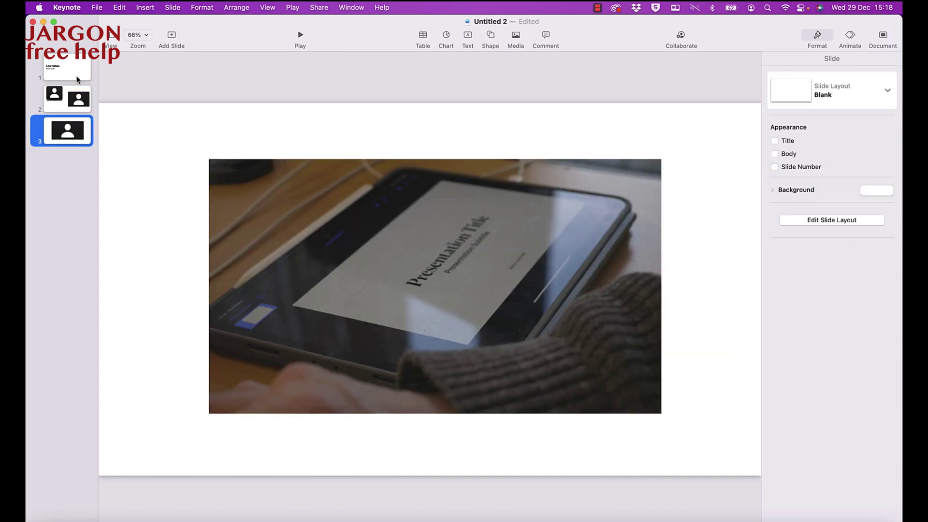
{"action": "left_click", "coordinate": [76, 72]}
{"action": "left_click", "coordinate": [300, 37]}
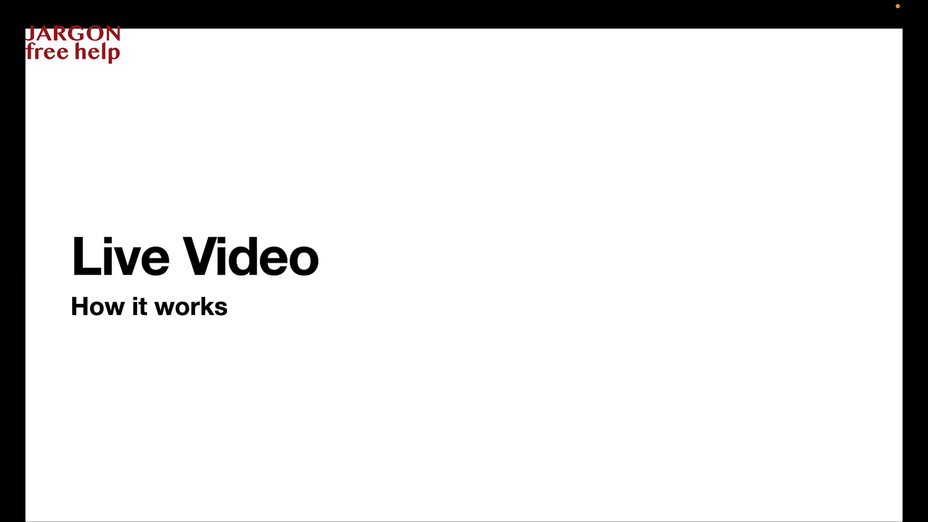
{"action": "key", "text": "Right"}
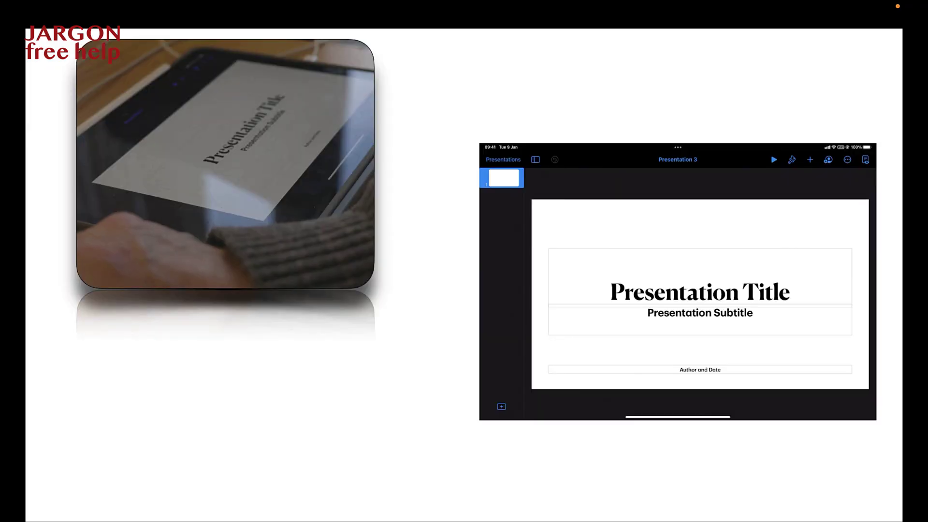
{"action": "key", "text": "Right"}
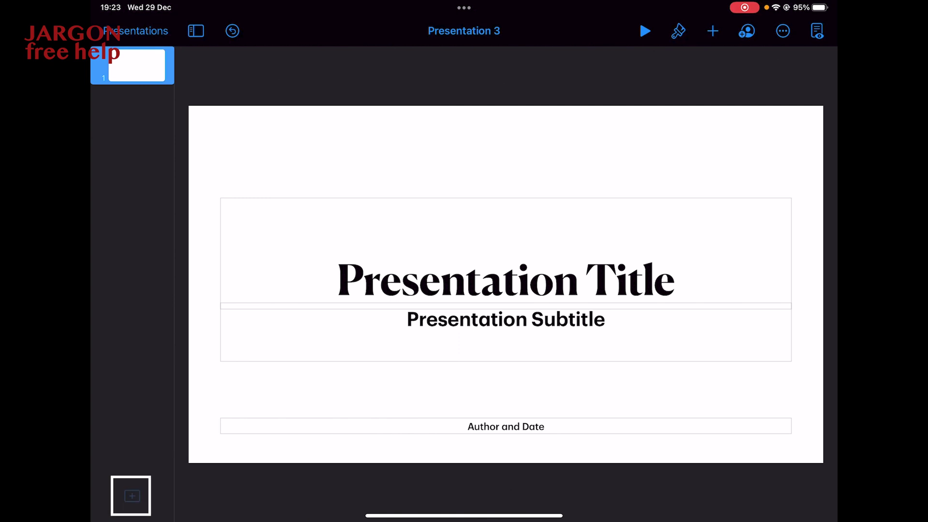
Add a Blank-layout slide 2 and insert a Live Video from the Media options.
{"action": "left_click", "coordinate": [131, 496]}
{"action": "scroll", "coordinate": [214, 289], "scroll_direction": "down", "scroll_amount": 5}
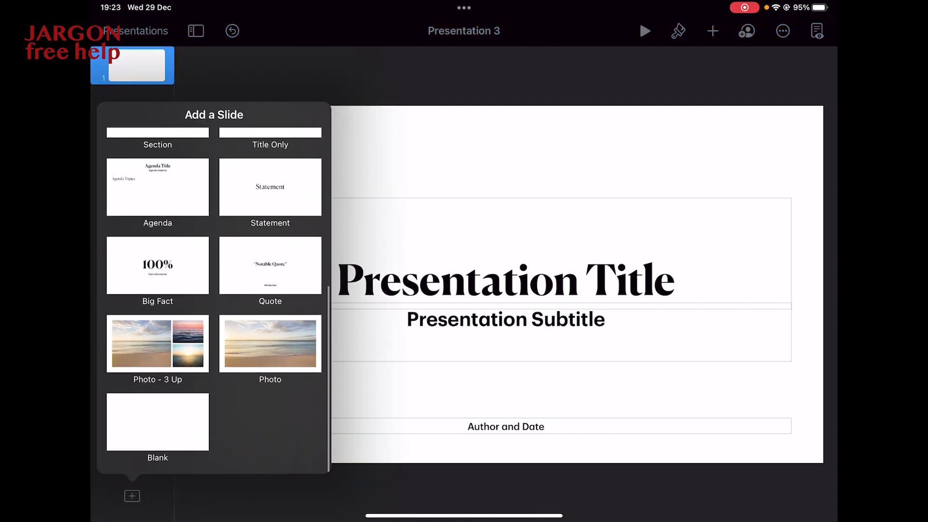
{"action": "left_click", "coordinate": [158, 421]}
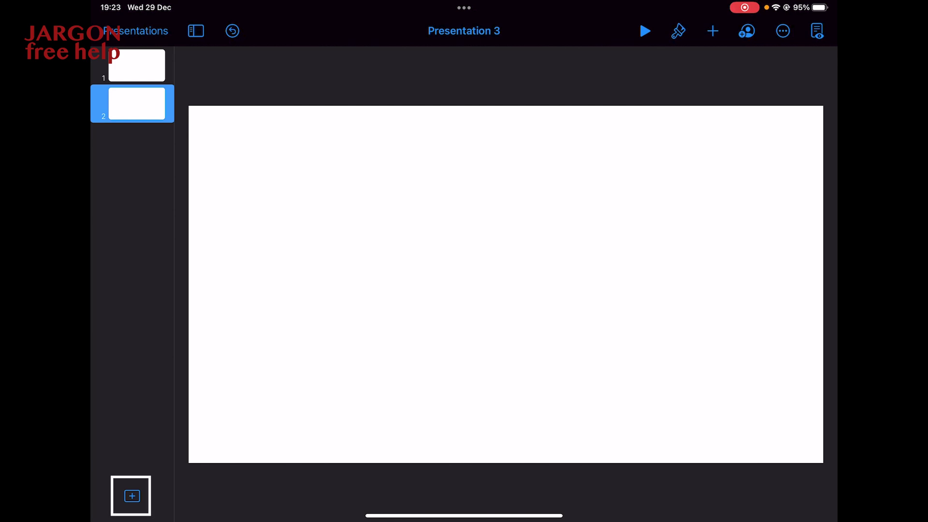
{"action": "left_click", "coordinate": [713, 30]}
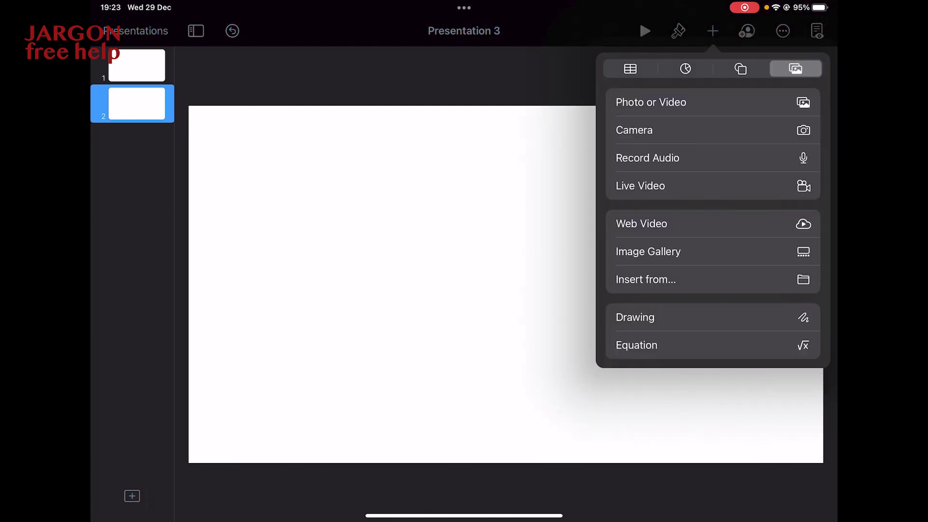
{"action": "left_click", "coordinate": [640, 186]}
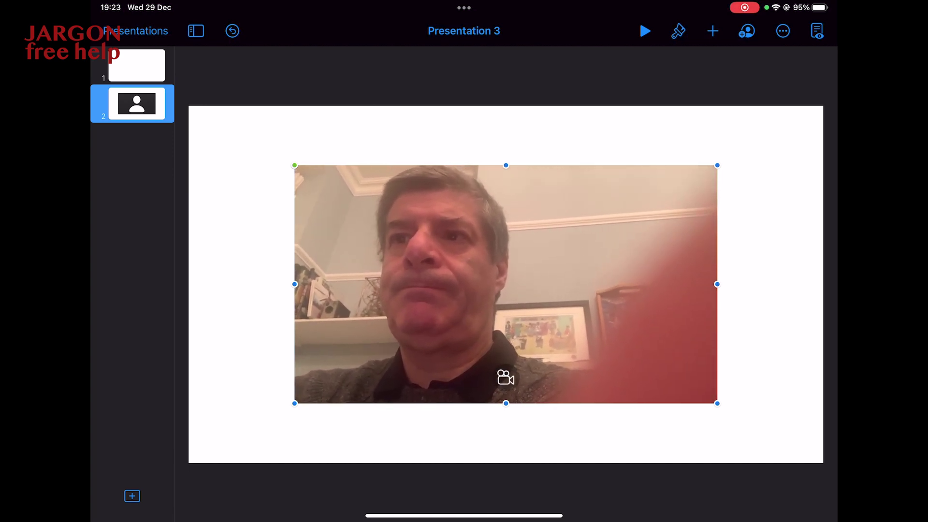
Start a new live video source in the Source list and name it 'Back'.
{"action": "left_click", "coordinate": [678, 31]}
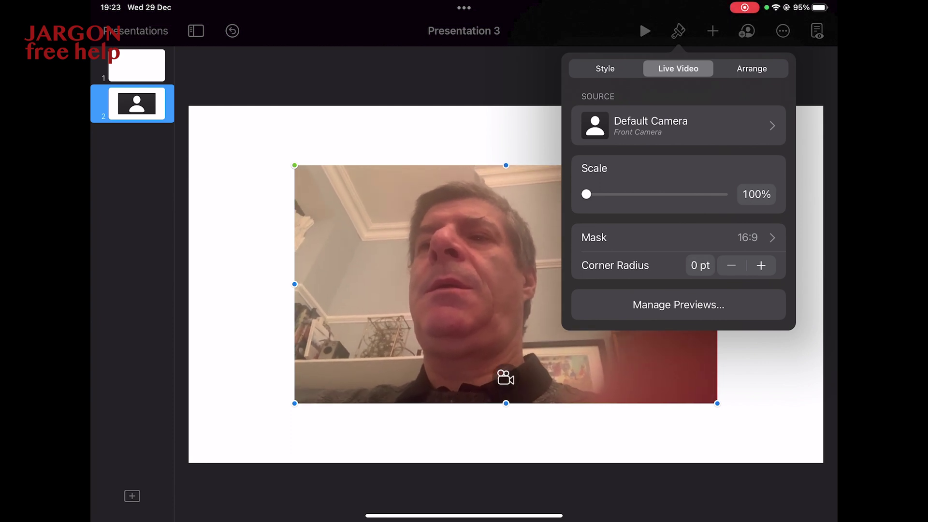
{"action": "left_click", "coordinate": [677, 126]}
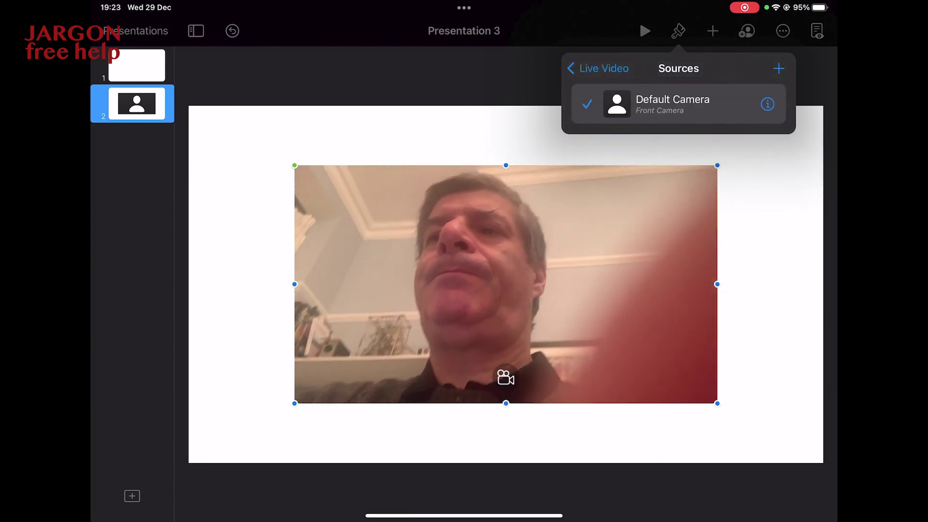
{"action": "key", "text": "Escape"}
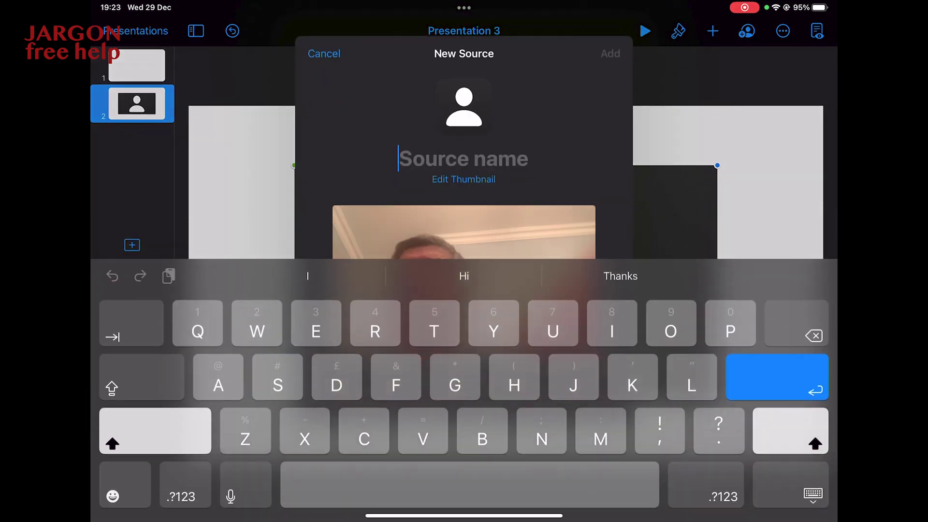
{"action": "type", "text": "Back"}
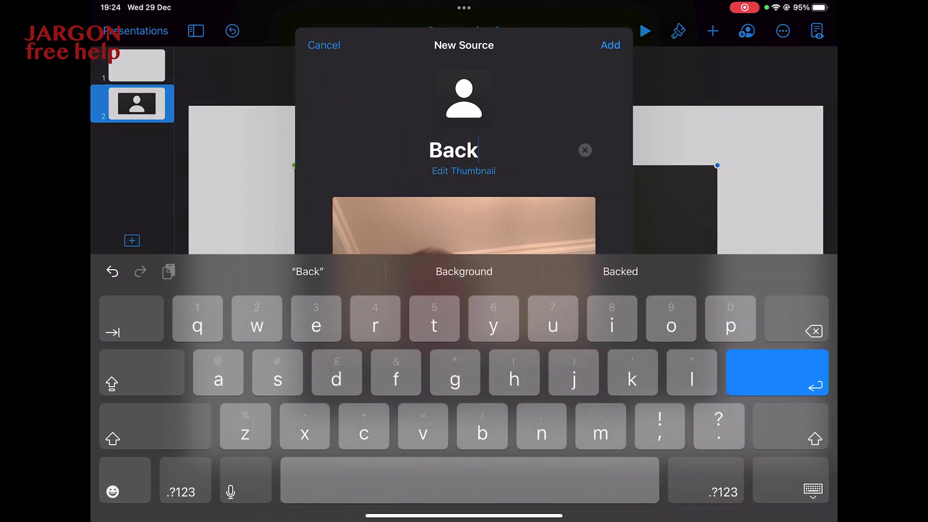
{"action": "key", "text": "Return"}
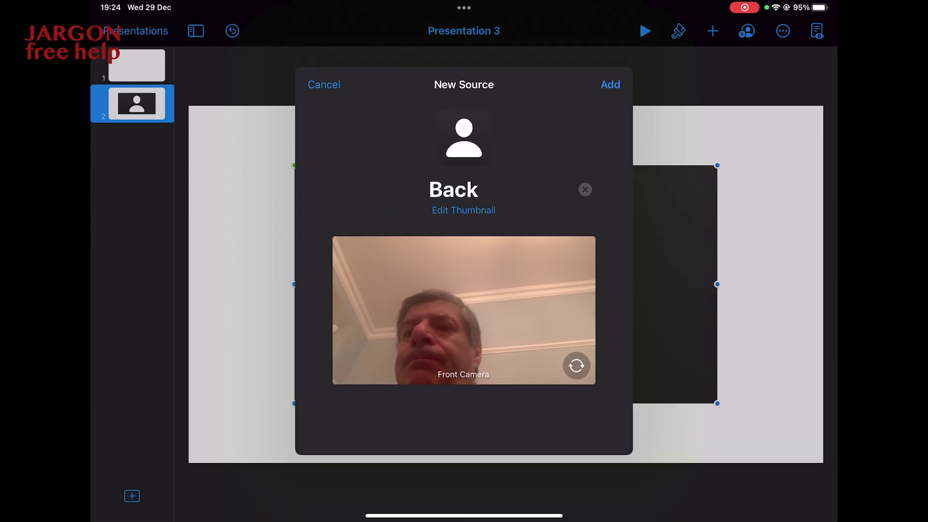
Switch the Back source to the back camera, compare Ultra Wide, Wide and Telephoto lenses, then add it.
{"action": "left_click", "coordinate": [576, 366]}
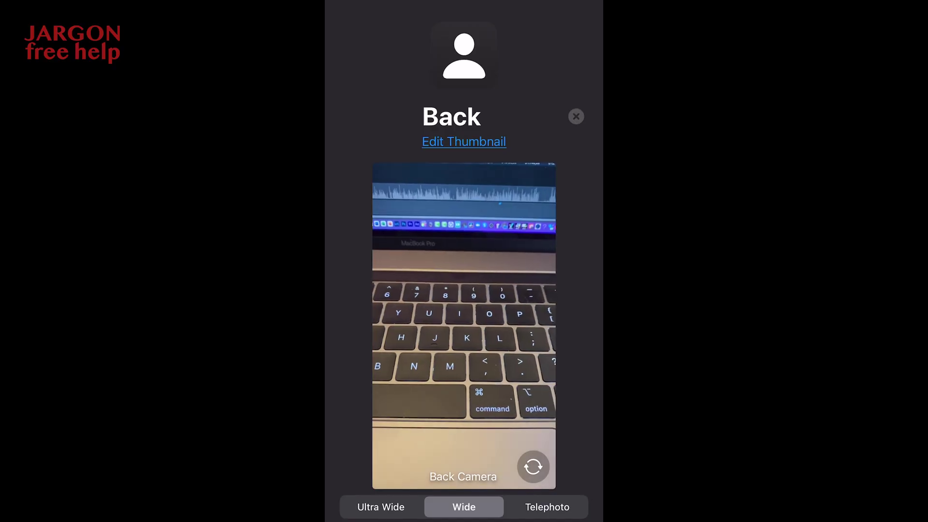
{"action": "left_click", "coordinate": [380, 507]}
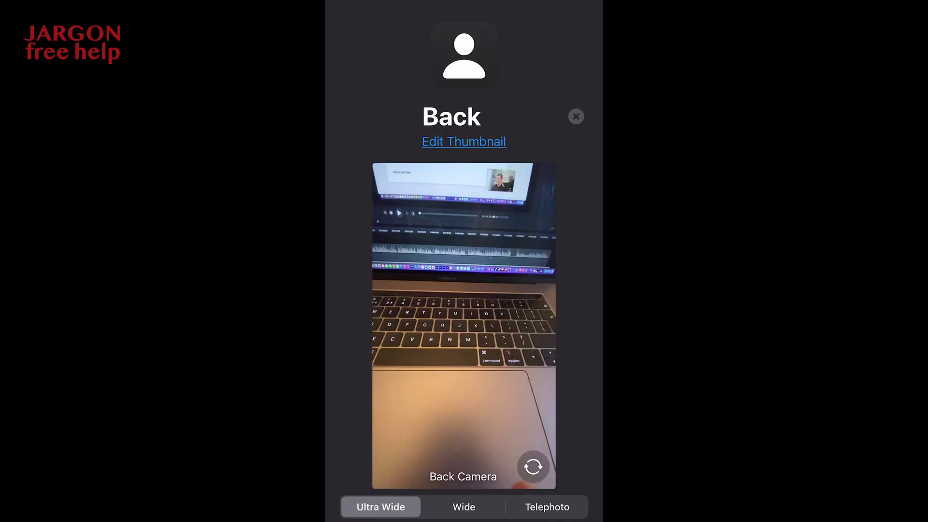
{"action": "left_click", "coordinate": [464, 506]}
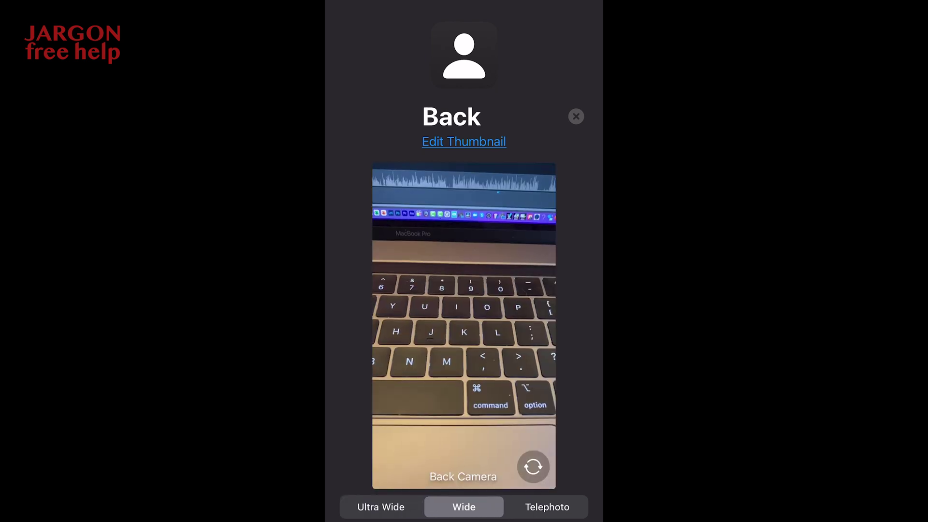
{"action": "left_click", "coordinate": [547, 507]}
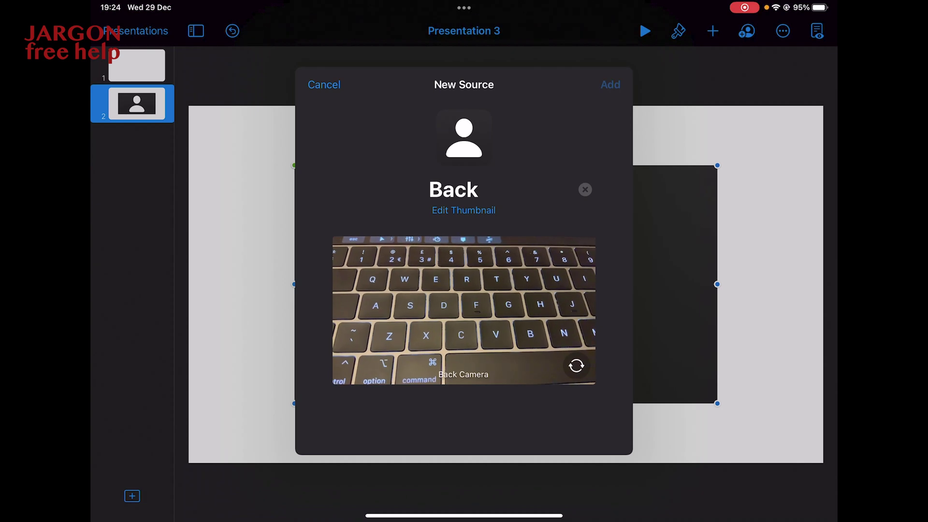
{"action": "left_click", "coordinate": [609, 84]}
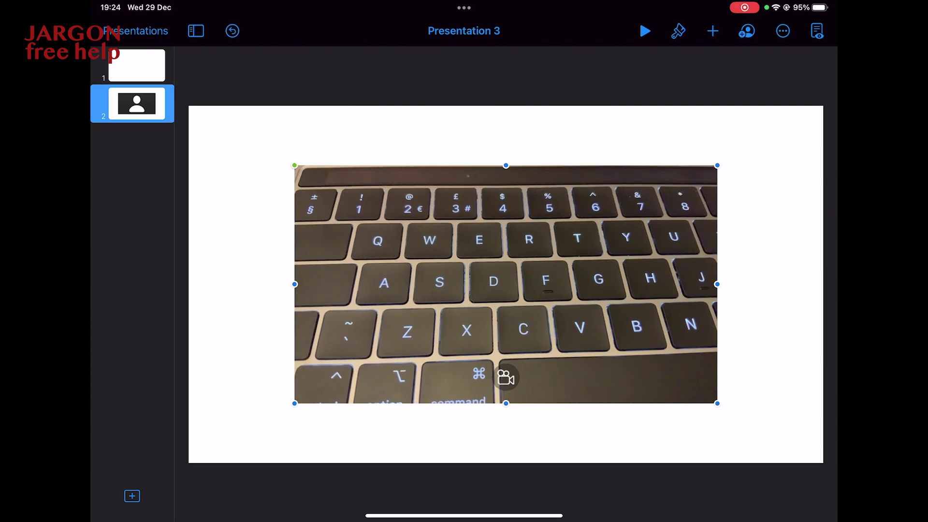
Move the video top-left, shrink it to about 891 × 501 pt, and round its corners into a pill.
{"action": "left_click_drag", "start_coordinate": [505, 284], "coordinate": [418, 236]}
{"action": "left_click_drag", "start_coordinate": [632, 358], "coordinate": [501, 284]}
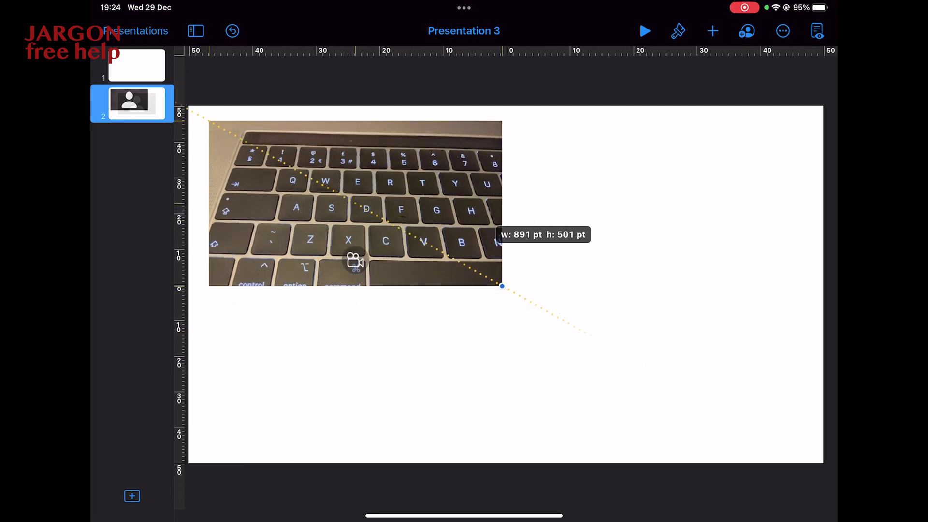
{"action": "left_click_drag", "start_coordinate": [355, 200], "coordinate": [387, 226]}
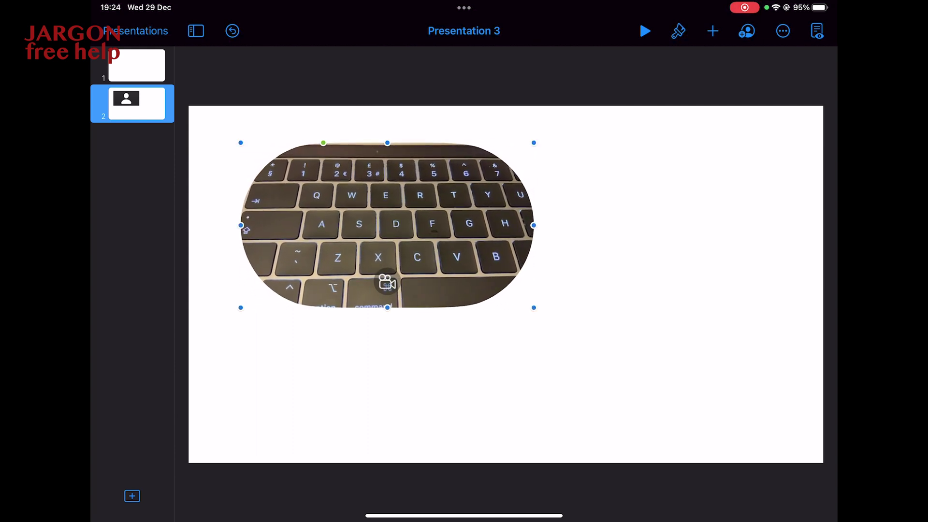
{"action": "mouse_move", "coordinate": [324, 143]}
{"action": "left_mouse_down"}
{"action": "mouse_move", "coordinate": [303, 143]}
{"action": "mouse_move", "coordinate": [324, 142]}
{"action": "left_mouse_up"}
{"action": "left_click_drag", "start_coordinate": [386, 225], "coordinate": [422, 232]}
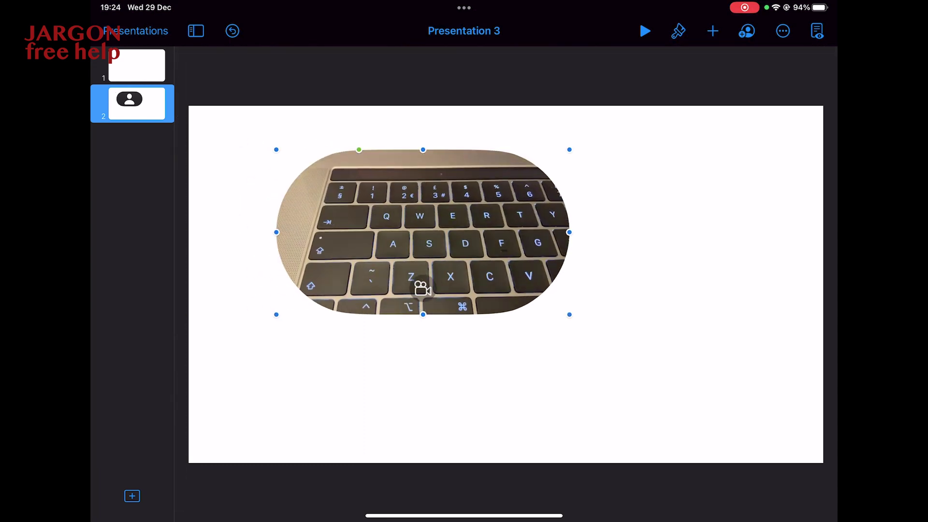